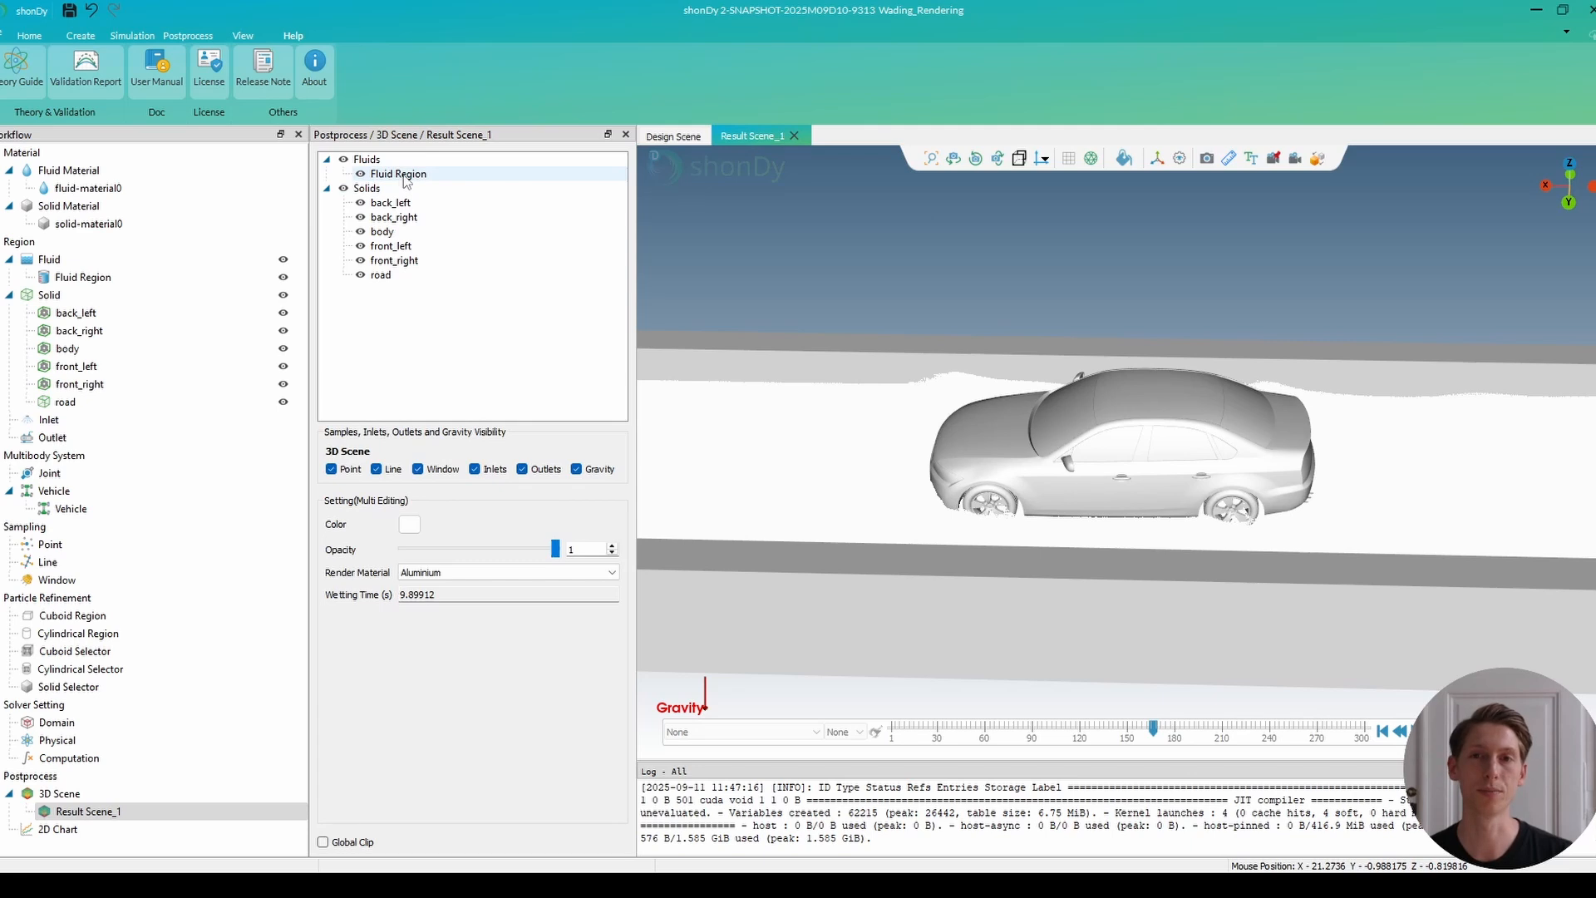
Generate an isosurface from the Fluid Region in the result scene.
{"action": "left_click", "coordinate": [404, 175]}
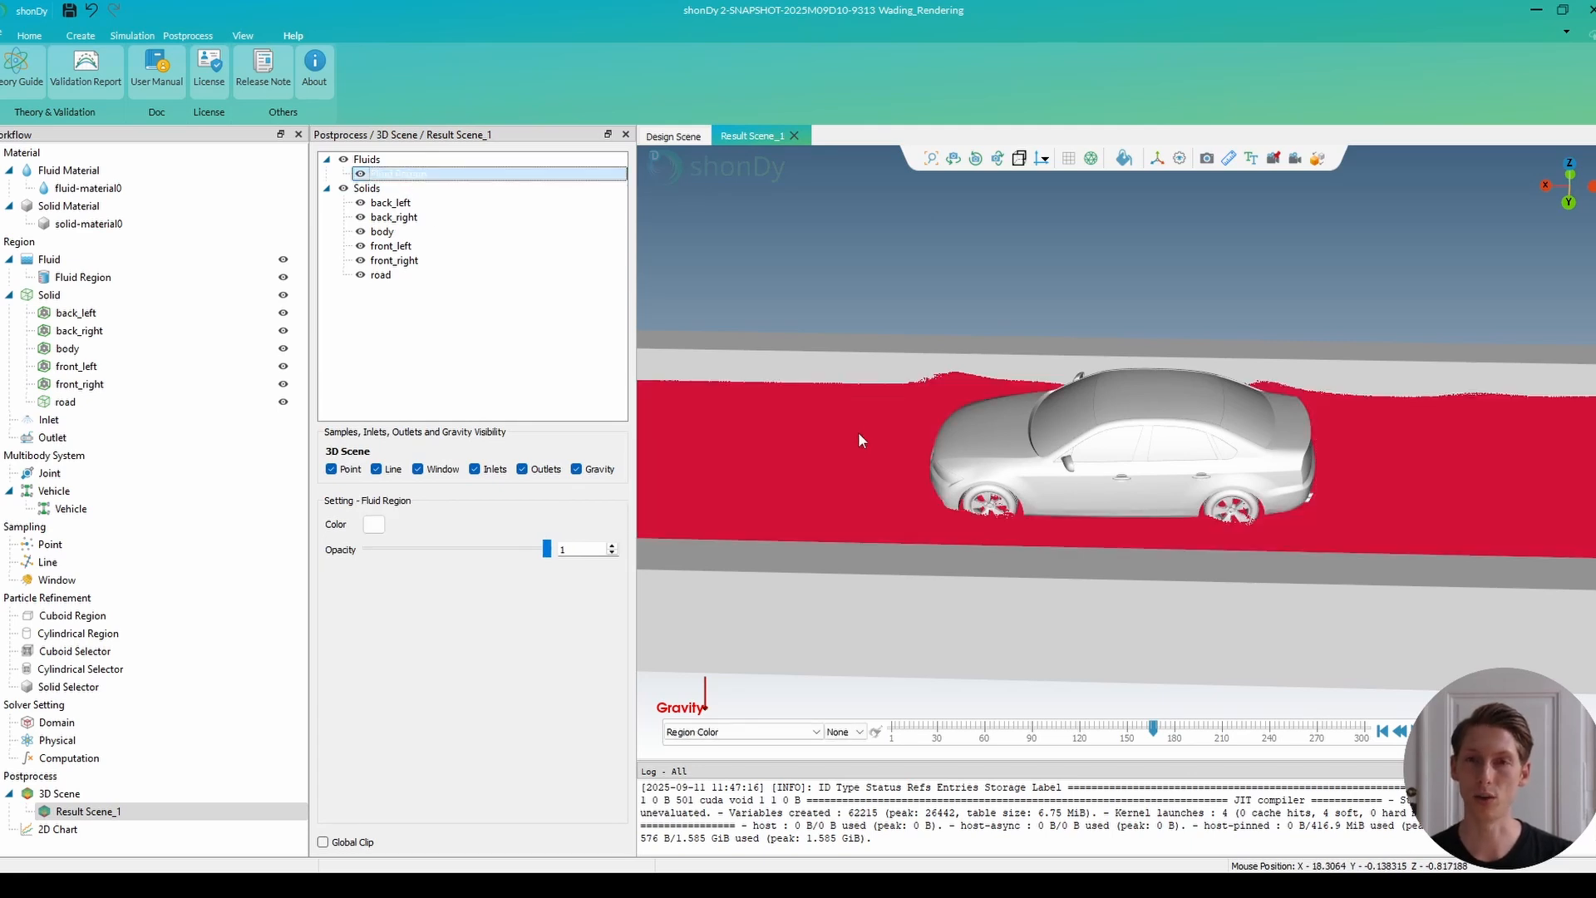
{"action": "right_click", "coordinate": [507, 181]}
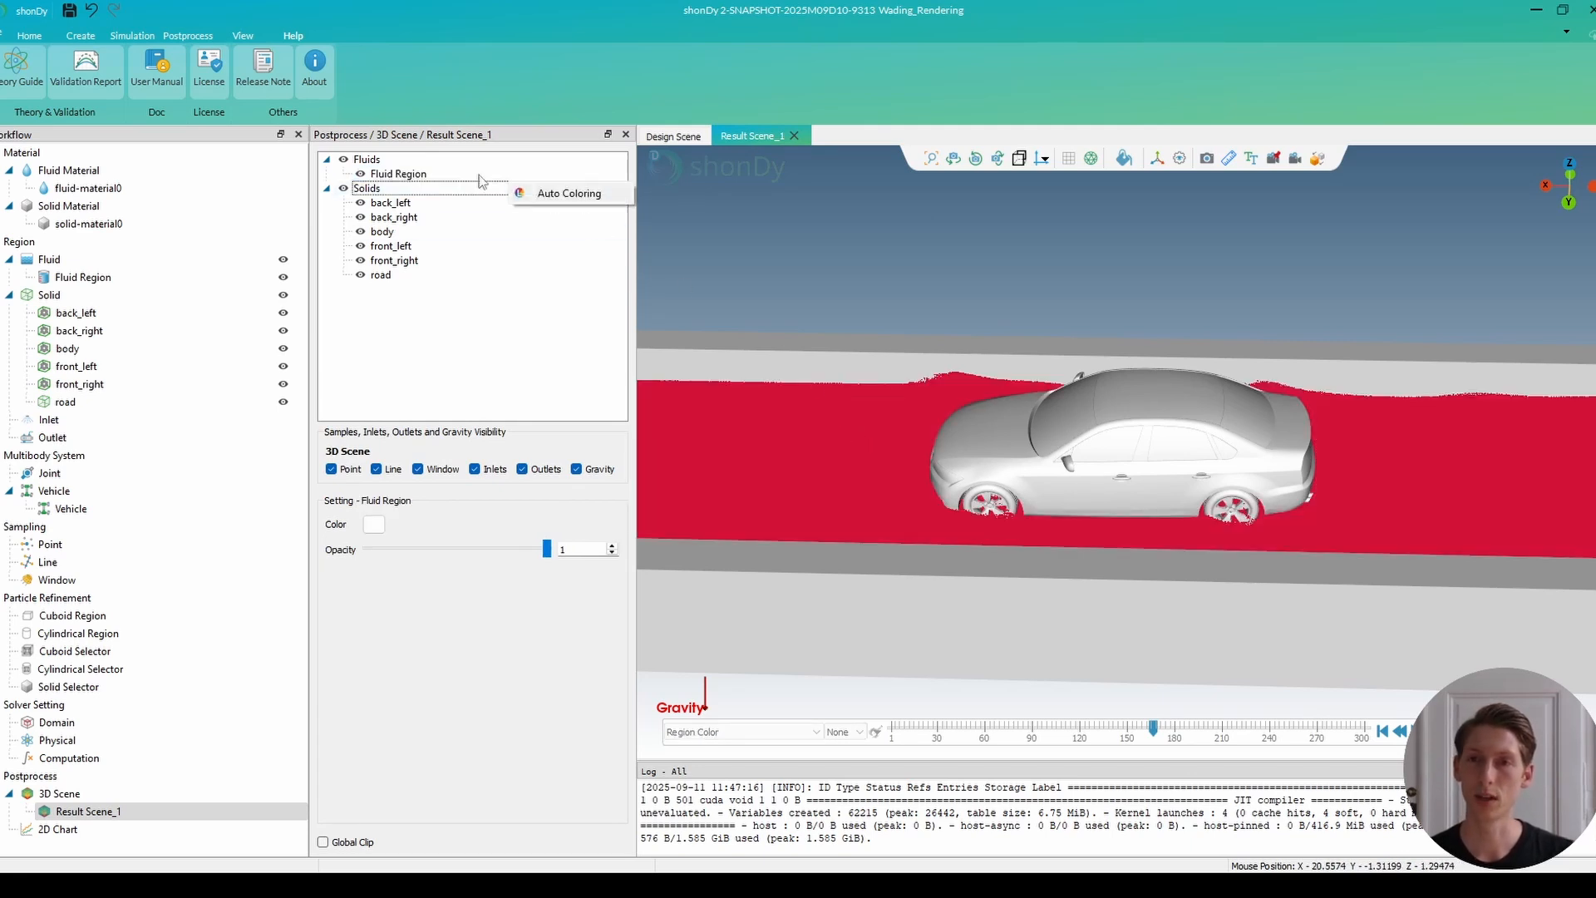
{"action": "right_click", "coordinate": [479, 174]}
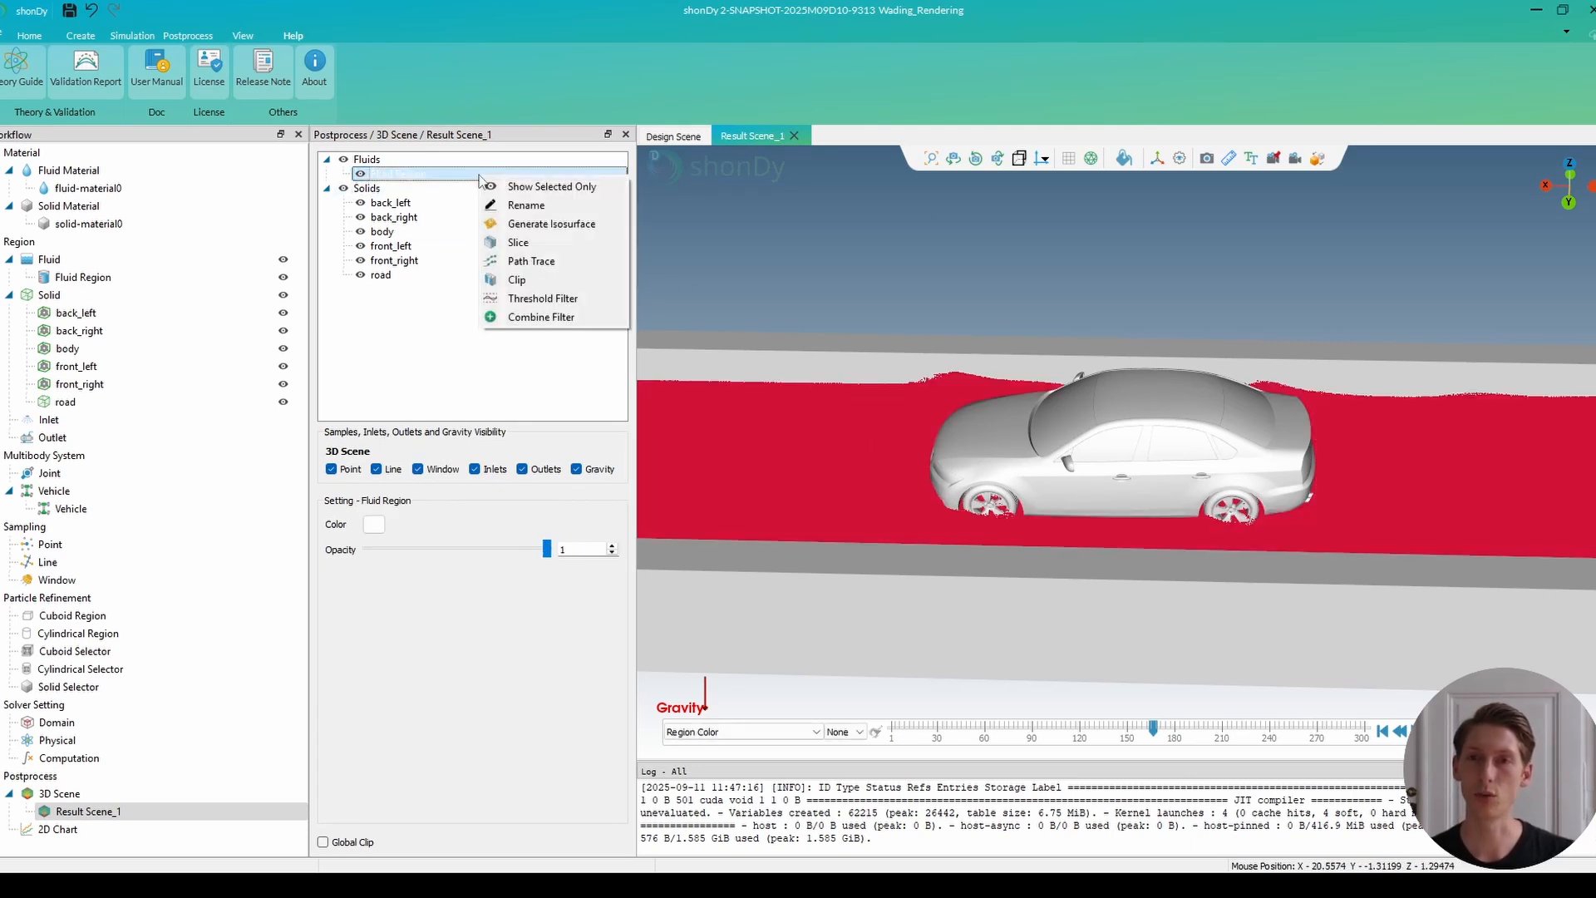
{"action": "left_click", "coordinate": [542, 224]}
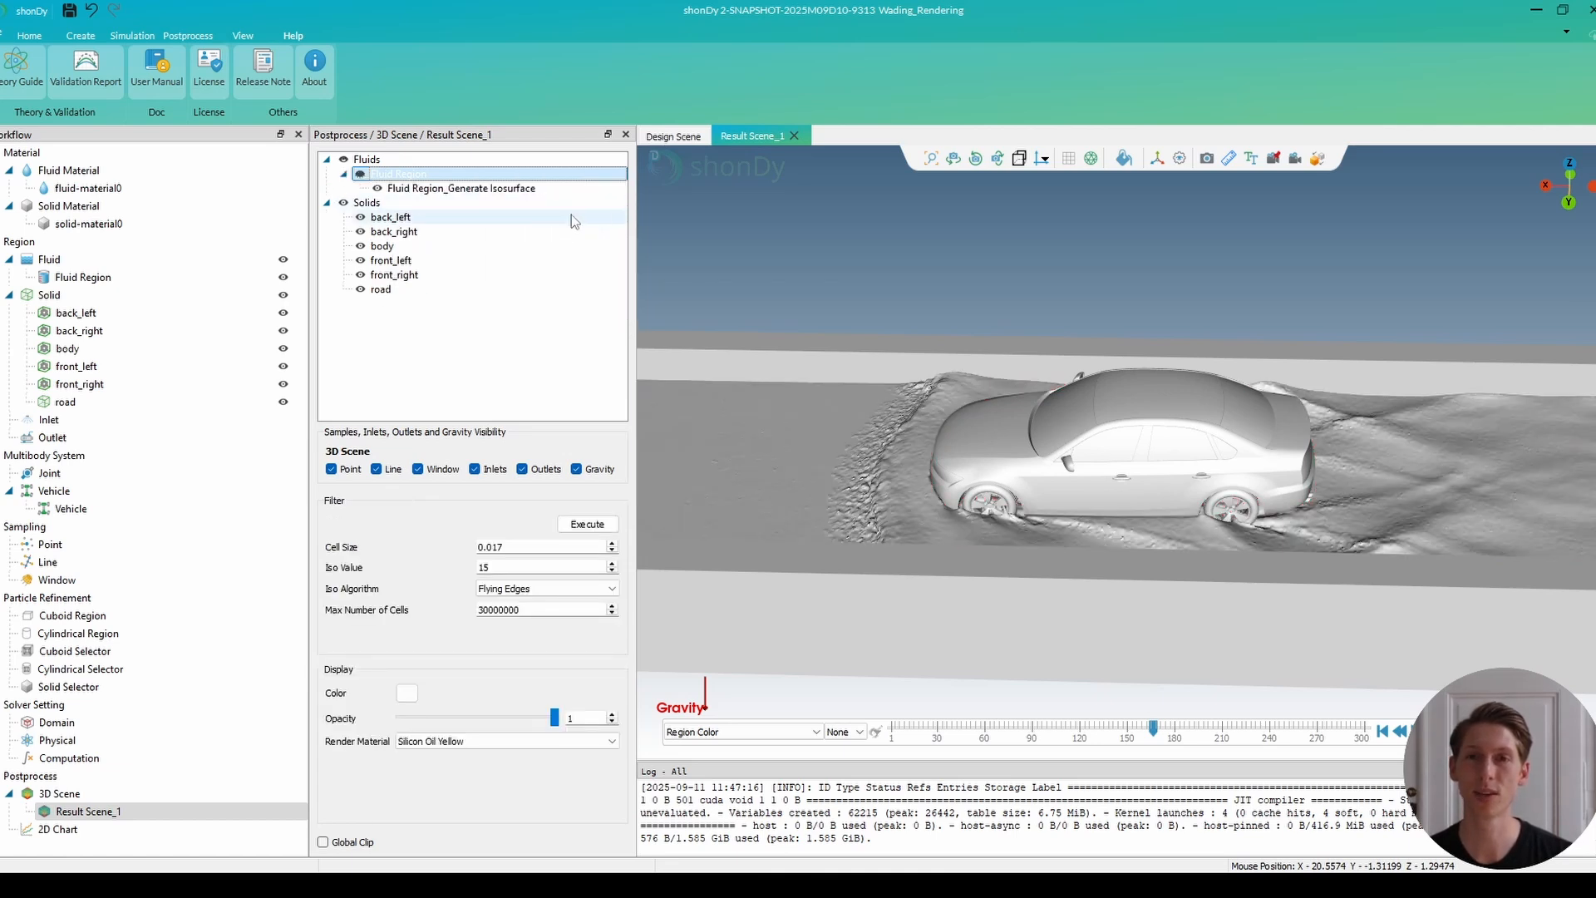
Recompute the fluid isosurface with the Non Uniform algorithm and give it the Water render material.
{"action": "left_click", "coordinate": [561, 588]}
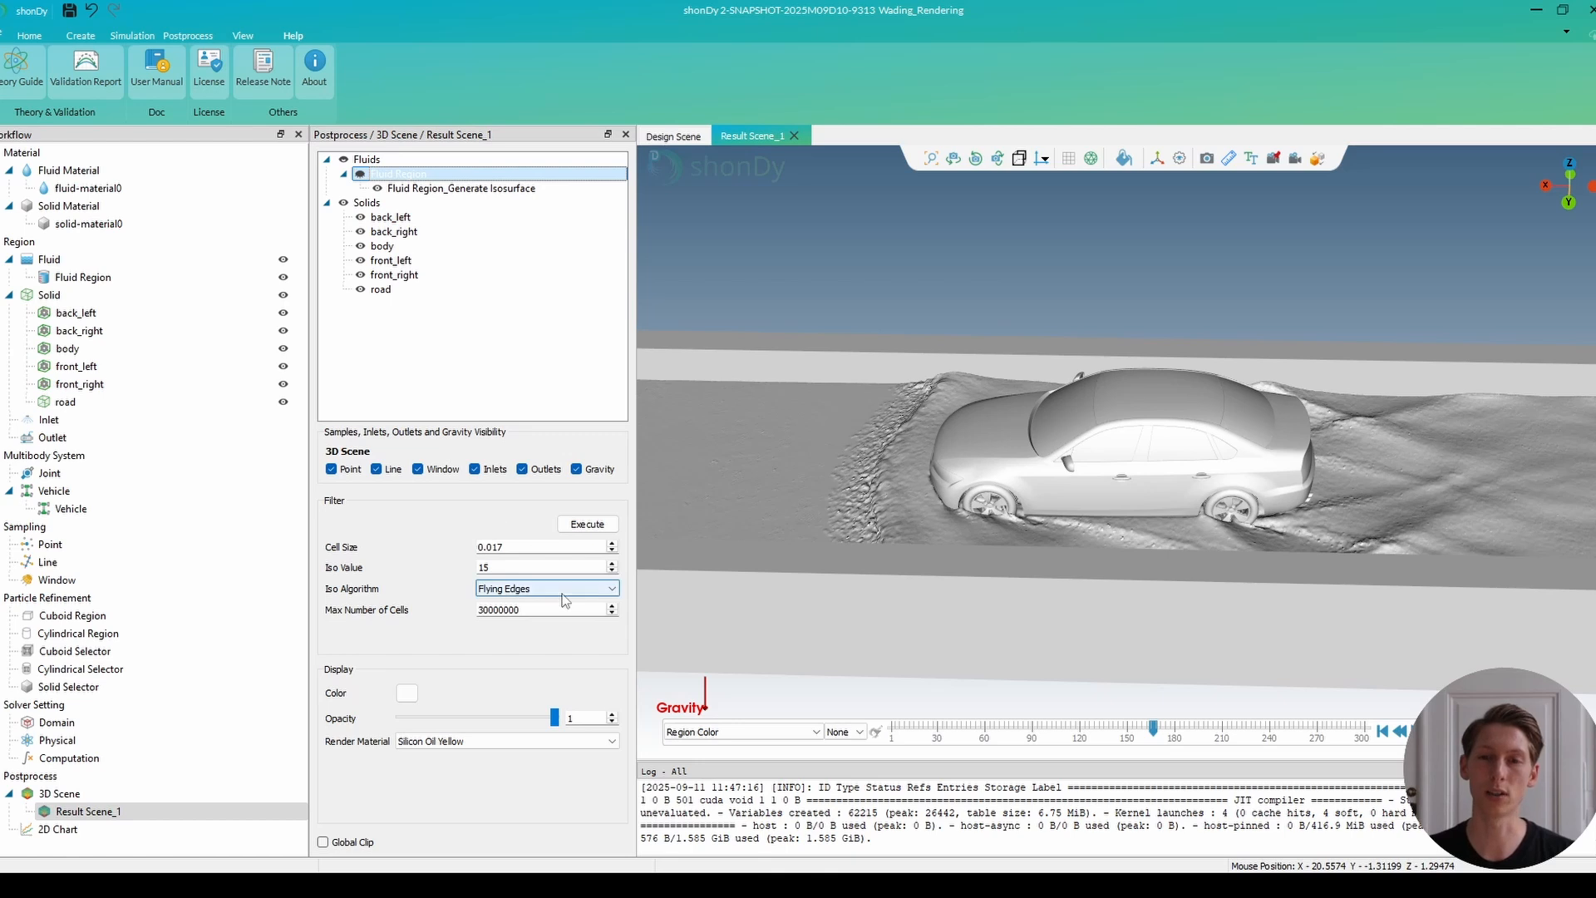
{"action": "left_click", "coordinate": [564, 613]}
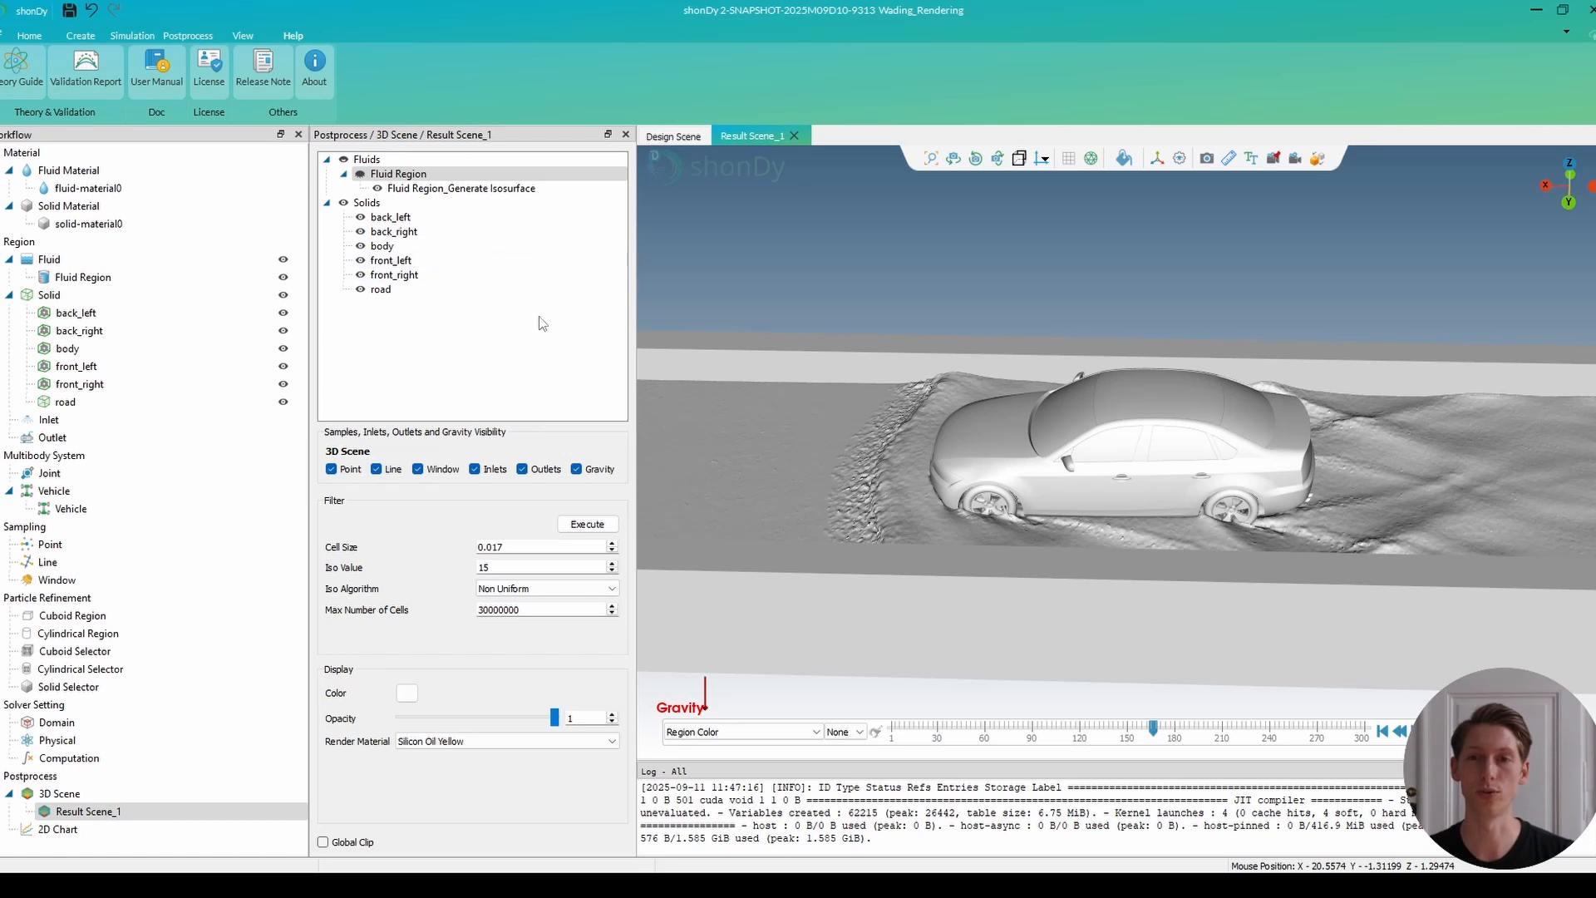
{"action": "left_click", "coordinate": [596, 529]}
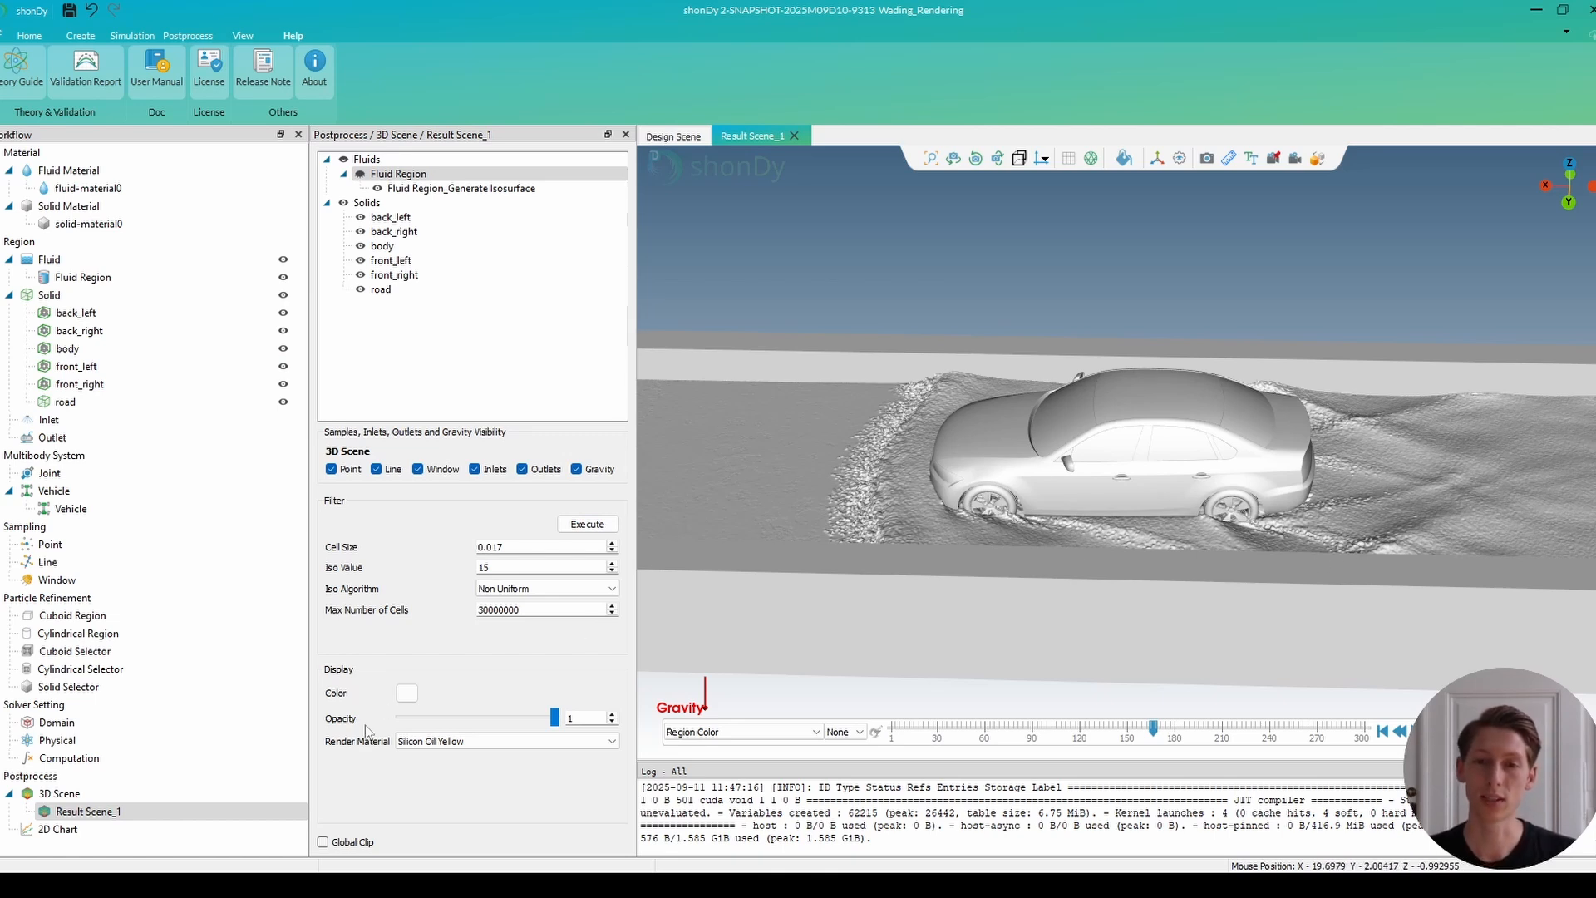
{"action": "left_click", "coordinate": [446, 741]}
{"action": "left_click", "coordinate": [432, 755]}
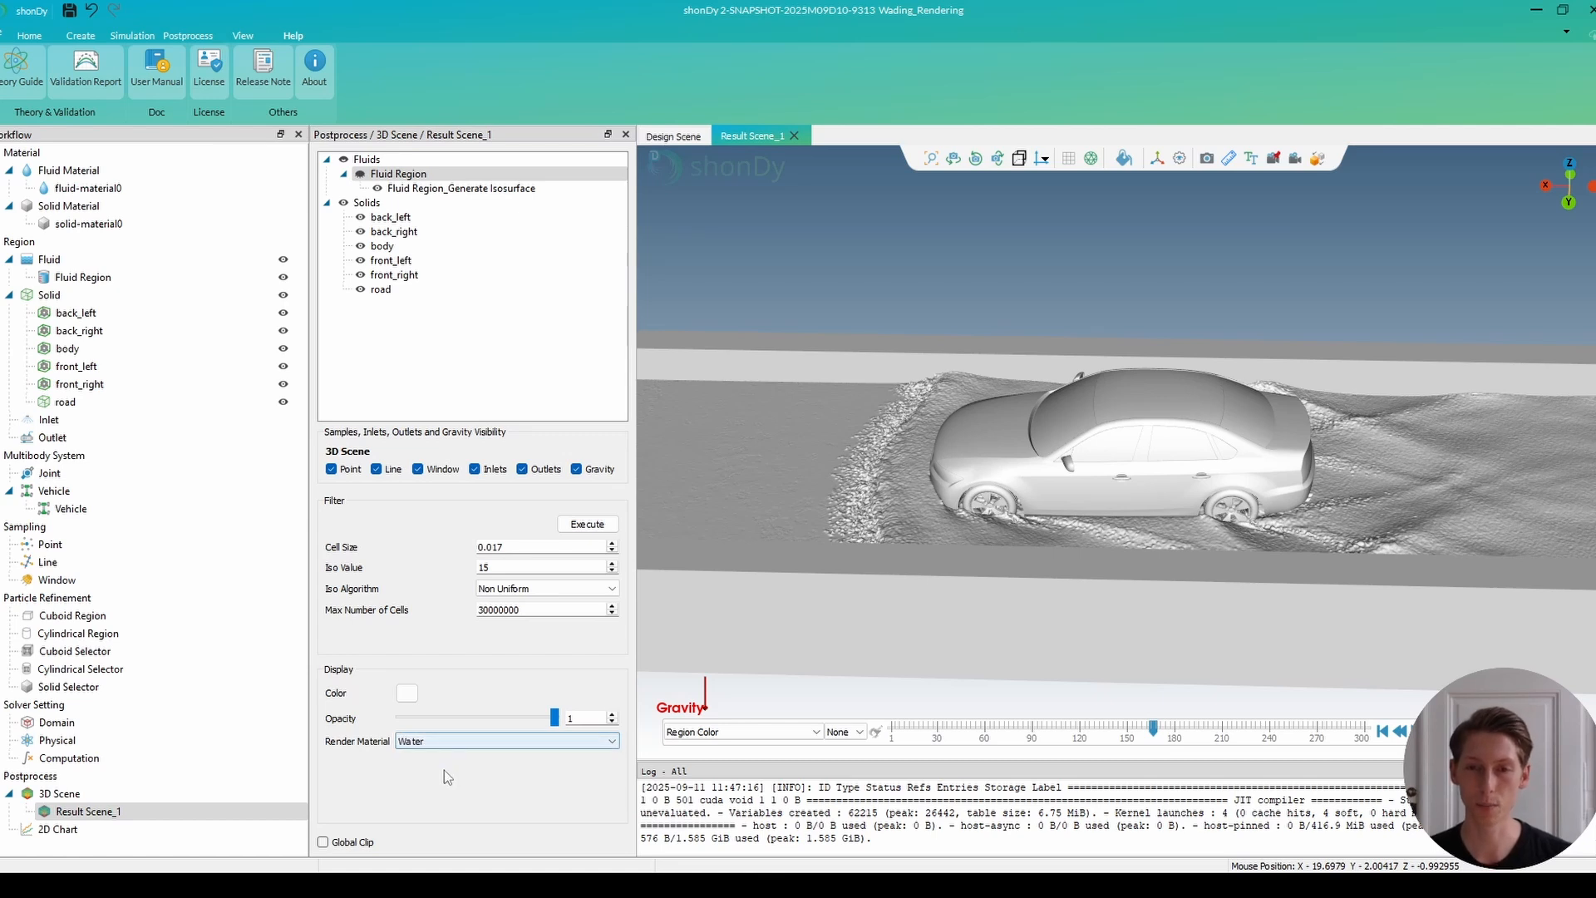
Set the render material of the car body to Green Vinyl Wrap.
{"action": "left_click", "coordinate": [382, 246]}
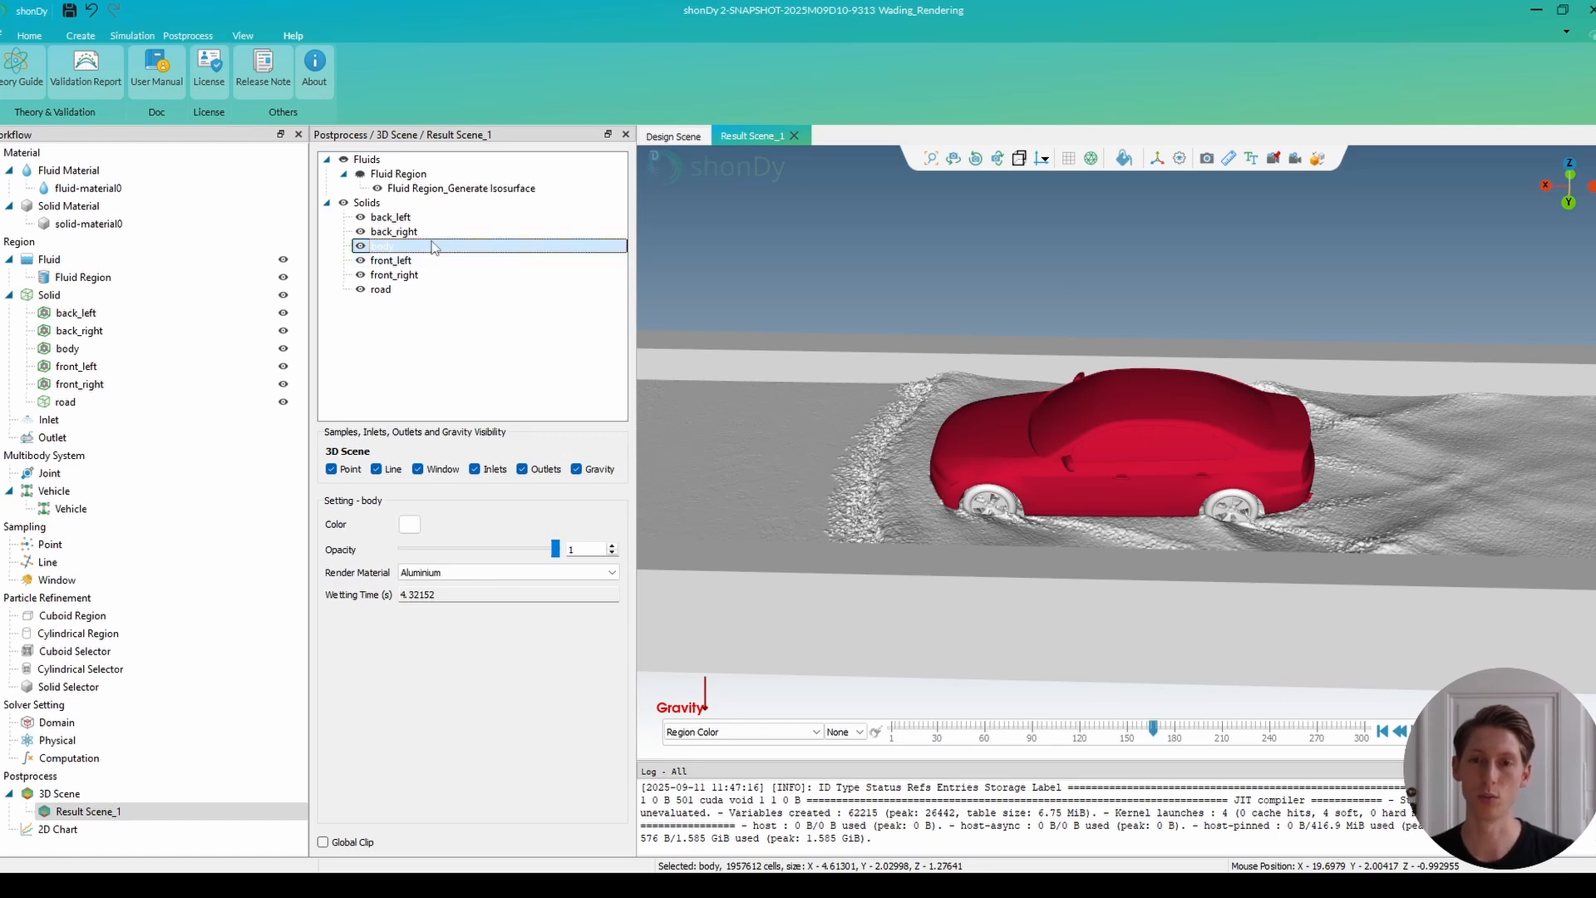
{"action": "left_click", "coordinate": [467, 575]}
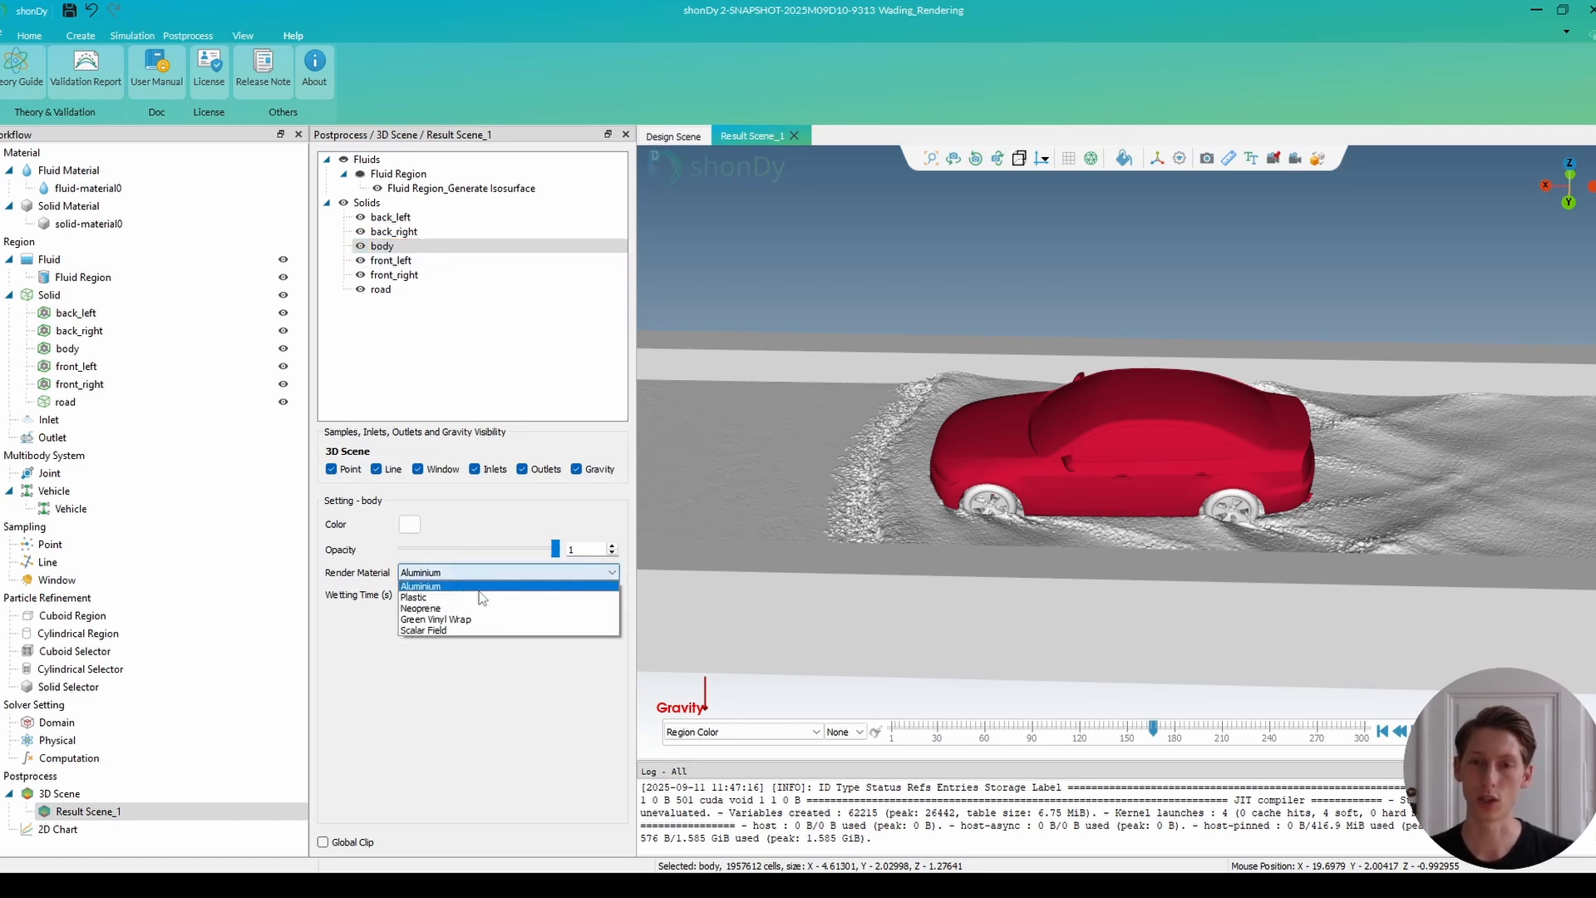
{"action": "left_click", "coordinate": [471, 619]}
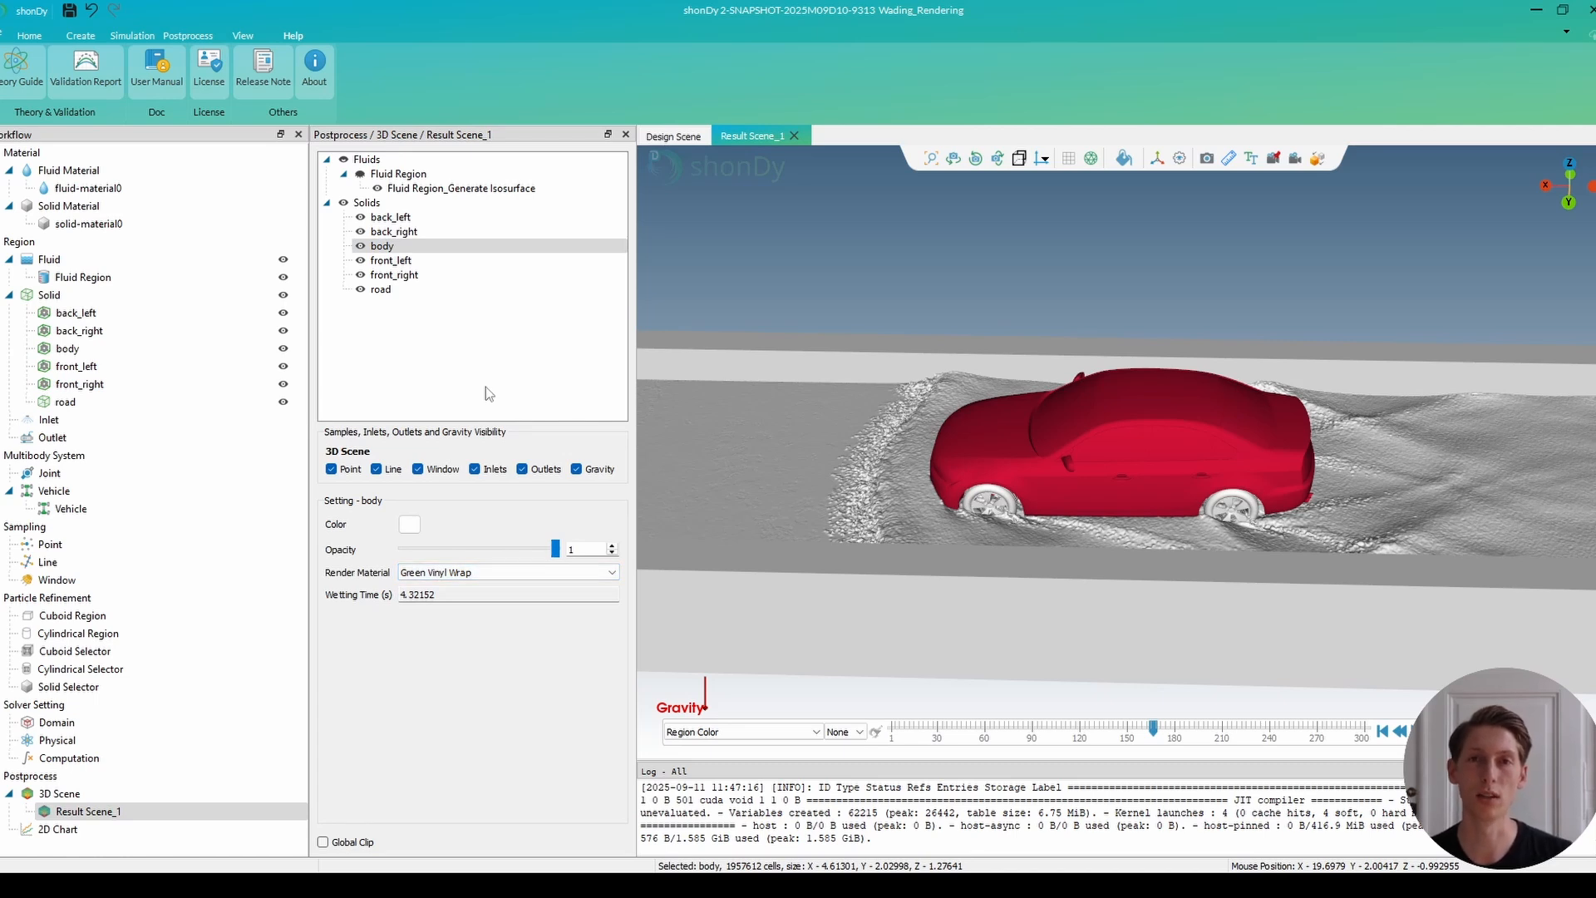
Set the render material of all four wheels, back_left, back_right, front_left and front_right, to Neoprene.
{"action": "left_click", "coordinate": [399, 218]}
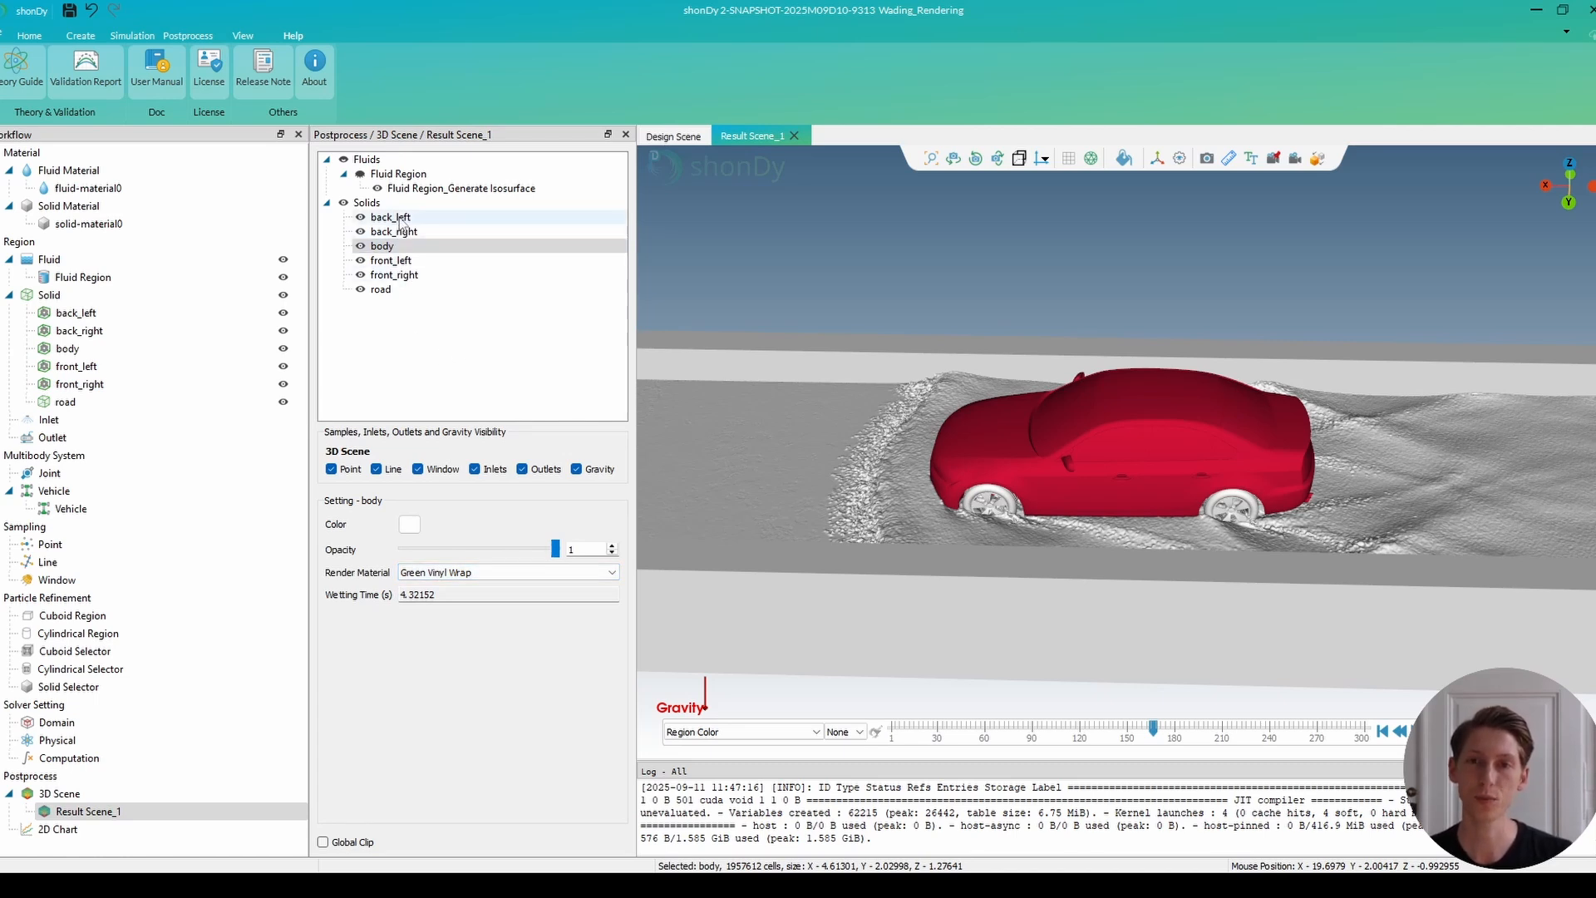
{"action": "left_click", "coordinate": [394, 232], "text": "ctrl"}
{"action": "left_click", "coordinate": [392, 260], "text": "ctrl"}
{"action": "left_click", "coordinate": [402, 275], "text": "ctrl"}
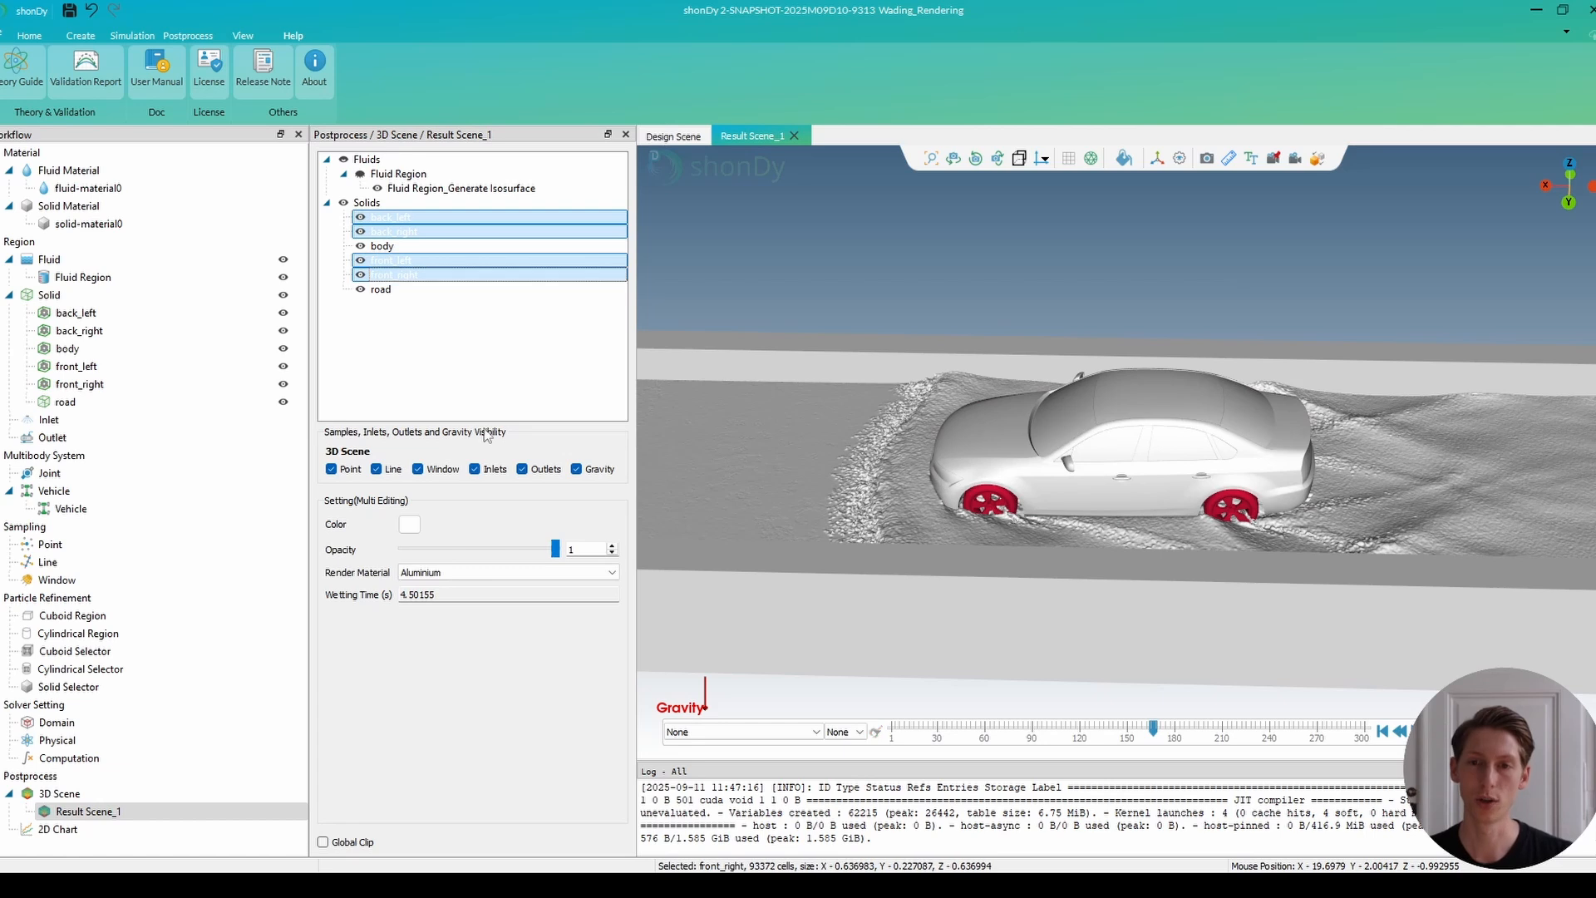
{"action": "left_click", "coordinate": [487, 572]}
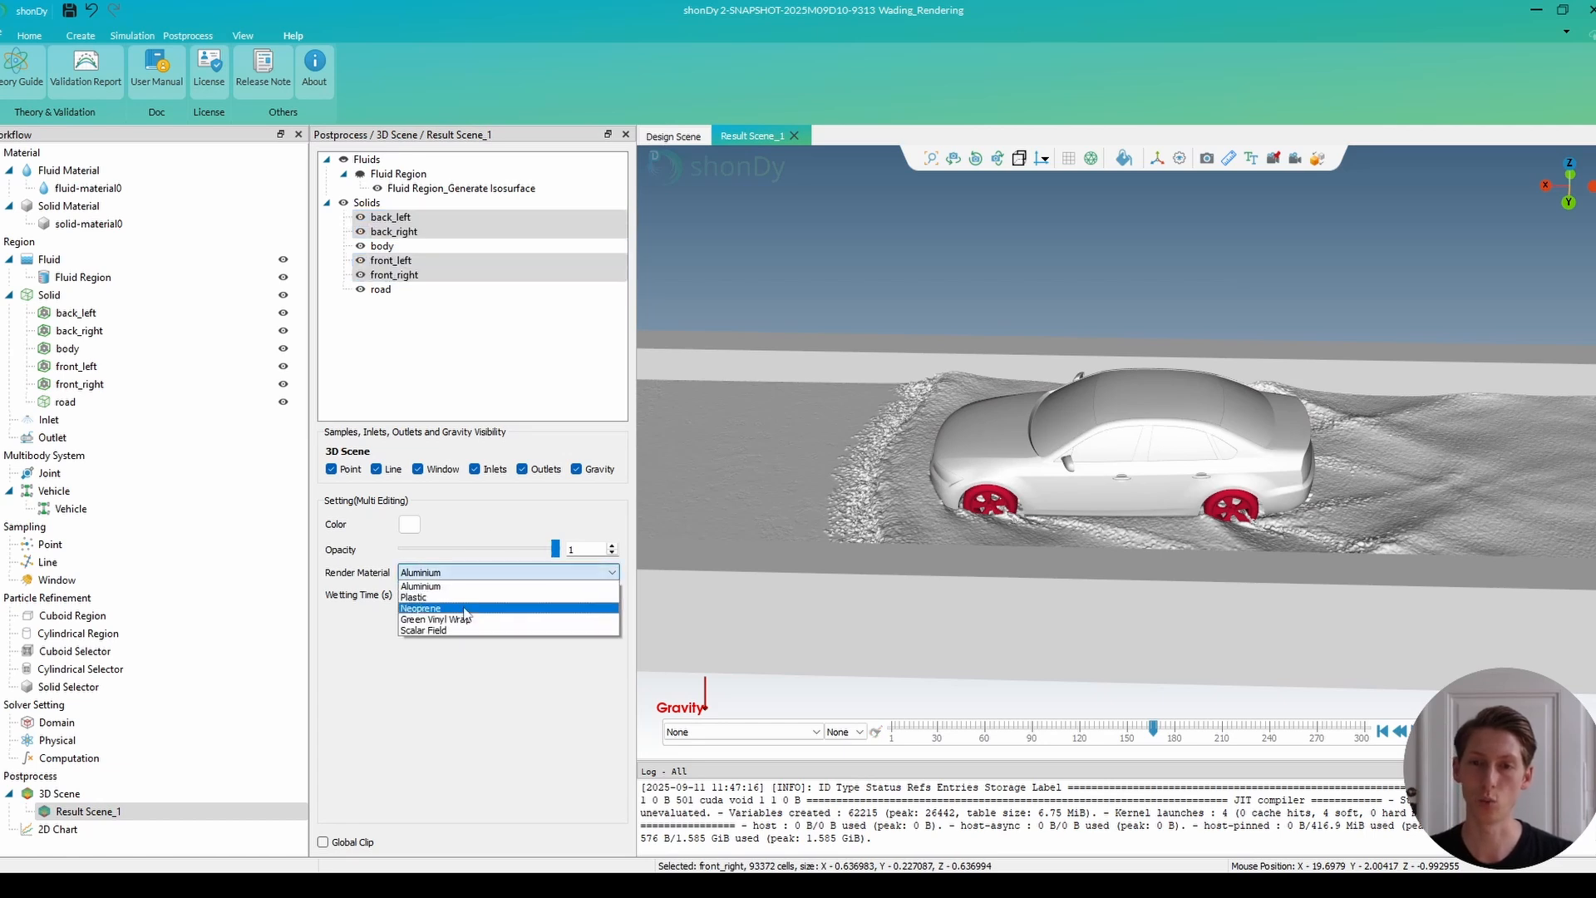
{"action": "left_click", "coordinate": [464, 609]}
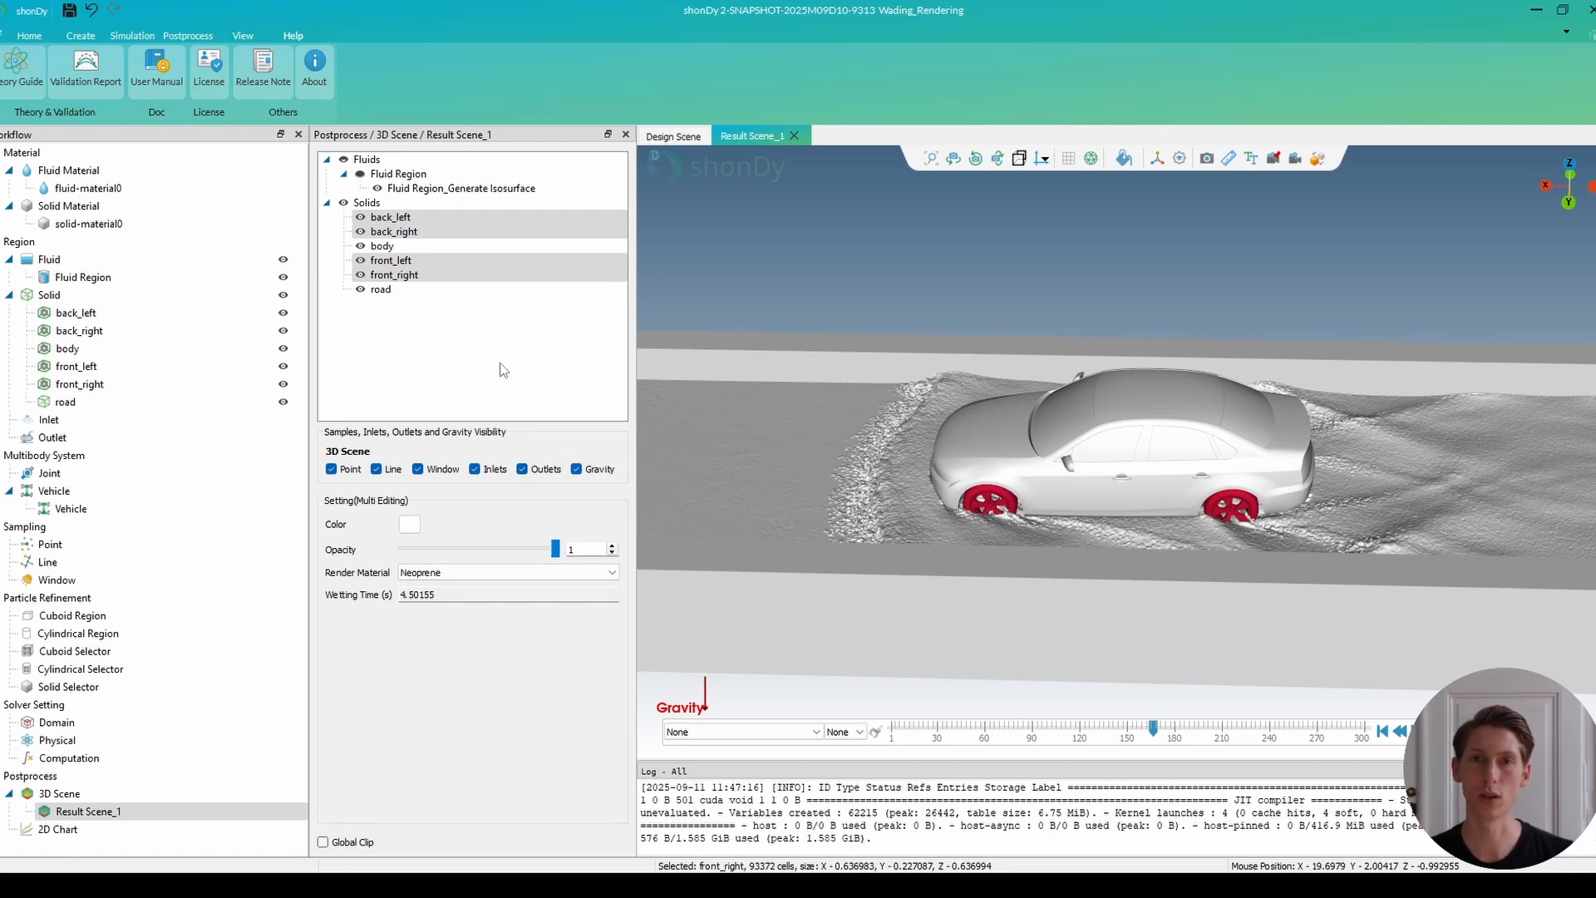
Switch to the media player to look at the wading_example video, and return to shonDy.
{"action": "key", "text": "alt+Tab"}
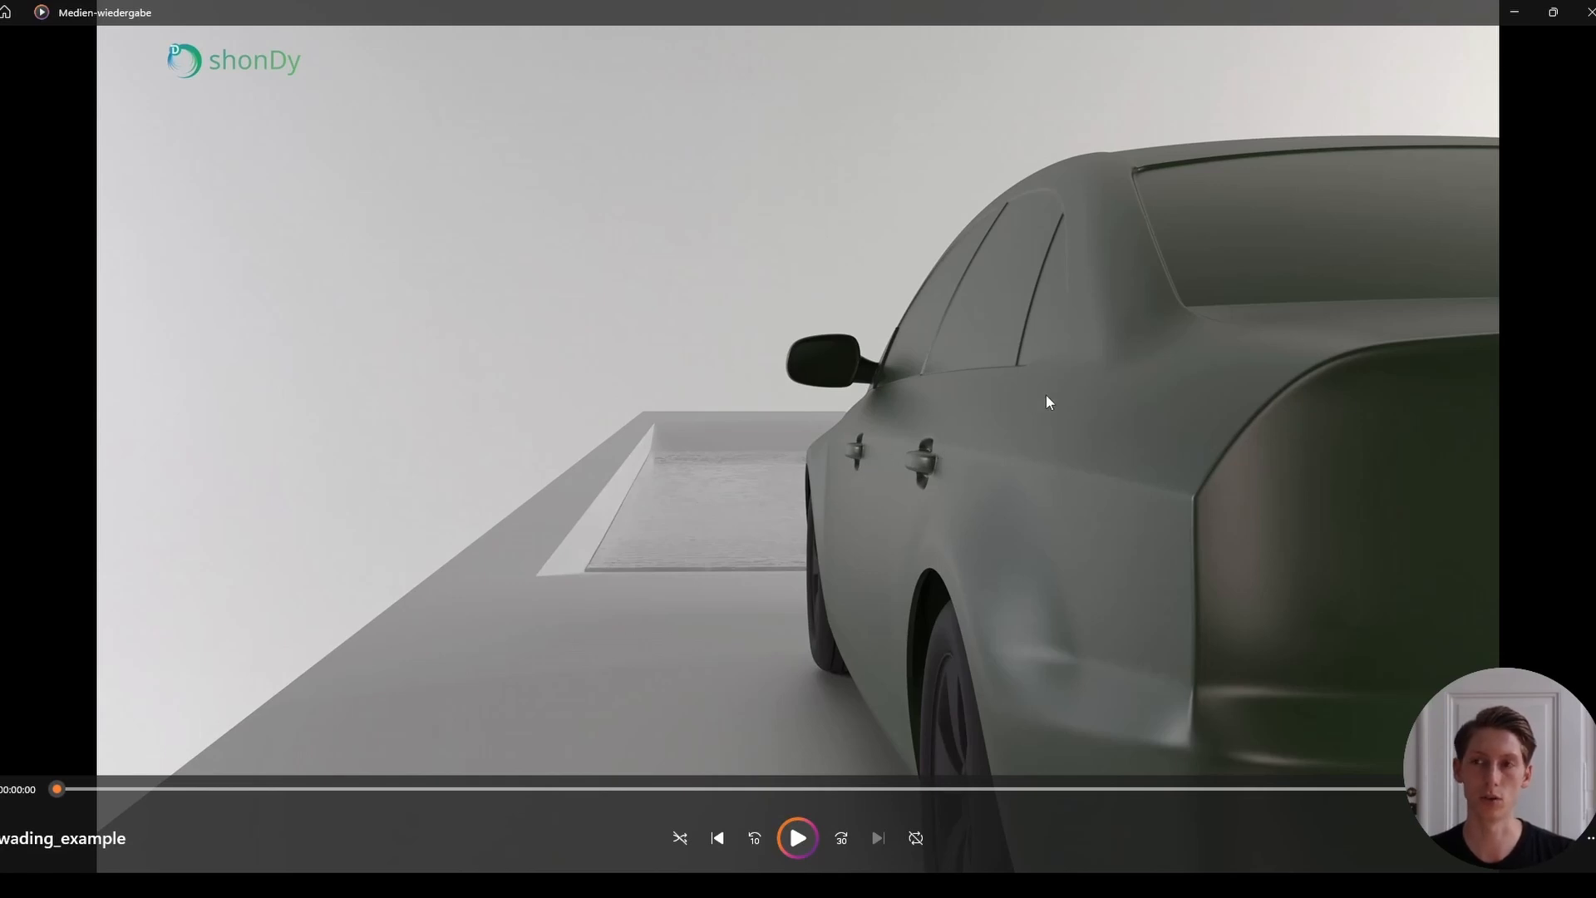
{"action": "key", "text": "alt+Tab"}
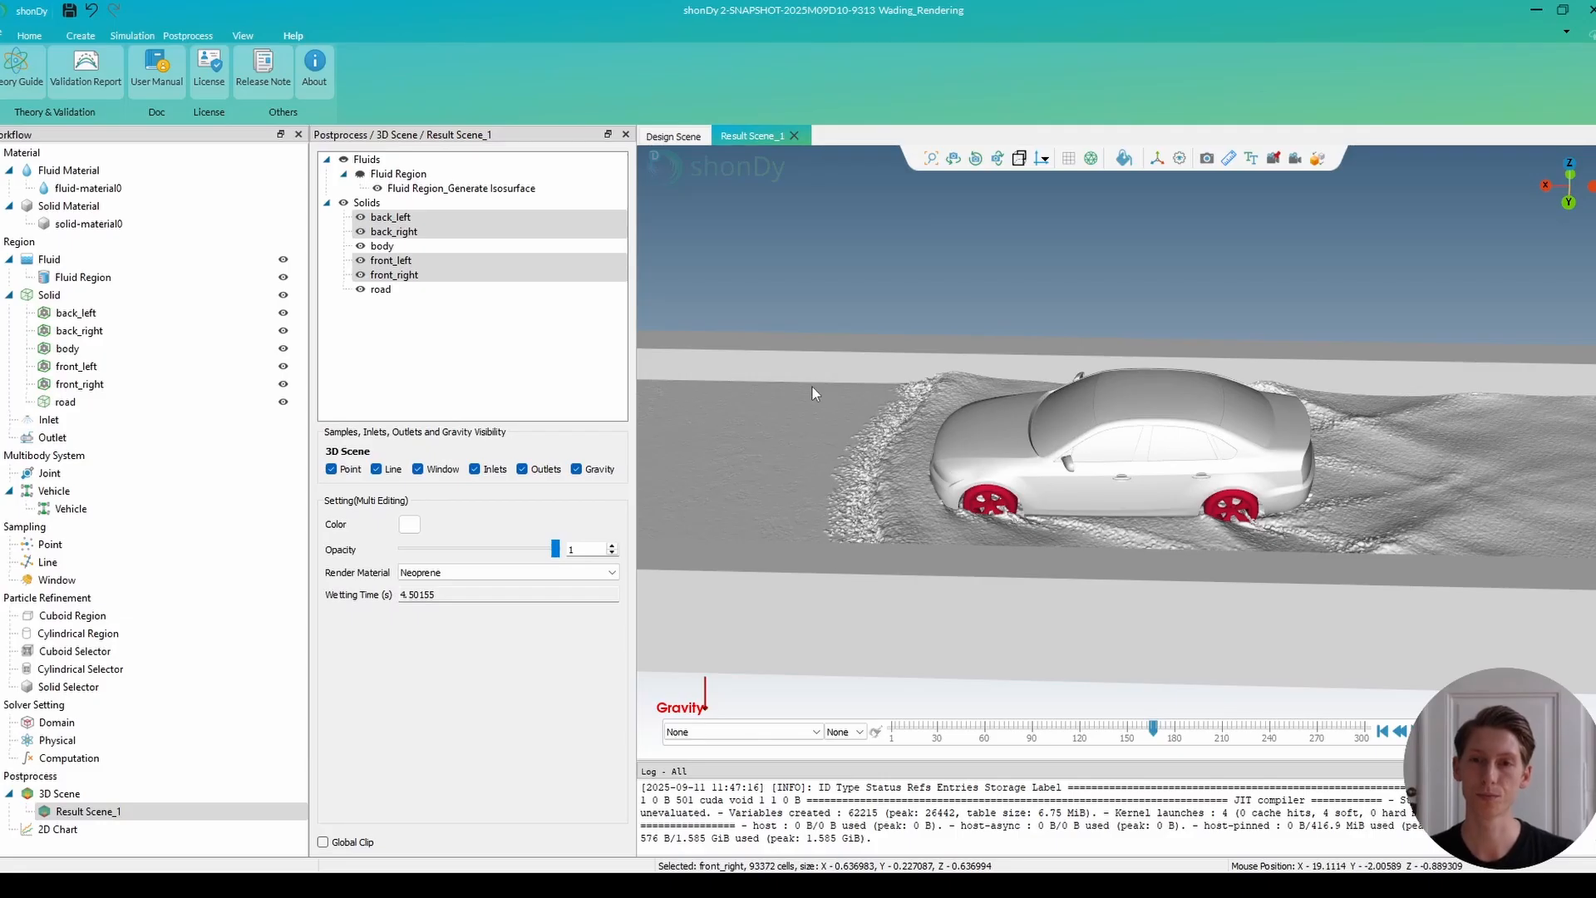
Set the road's render material to Scalar Field and its color to dark grey #565656.
{"action": "left_click", "coordinate": [383, 289]}
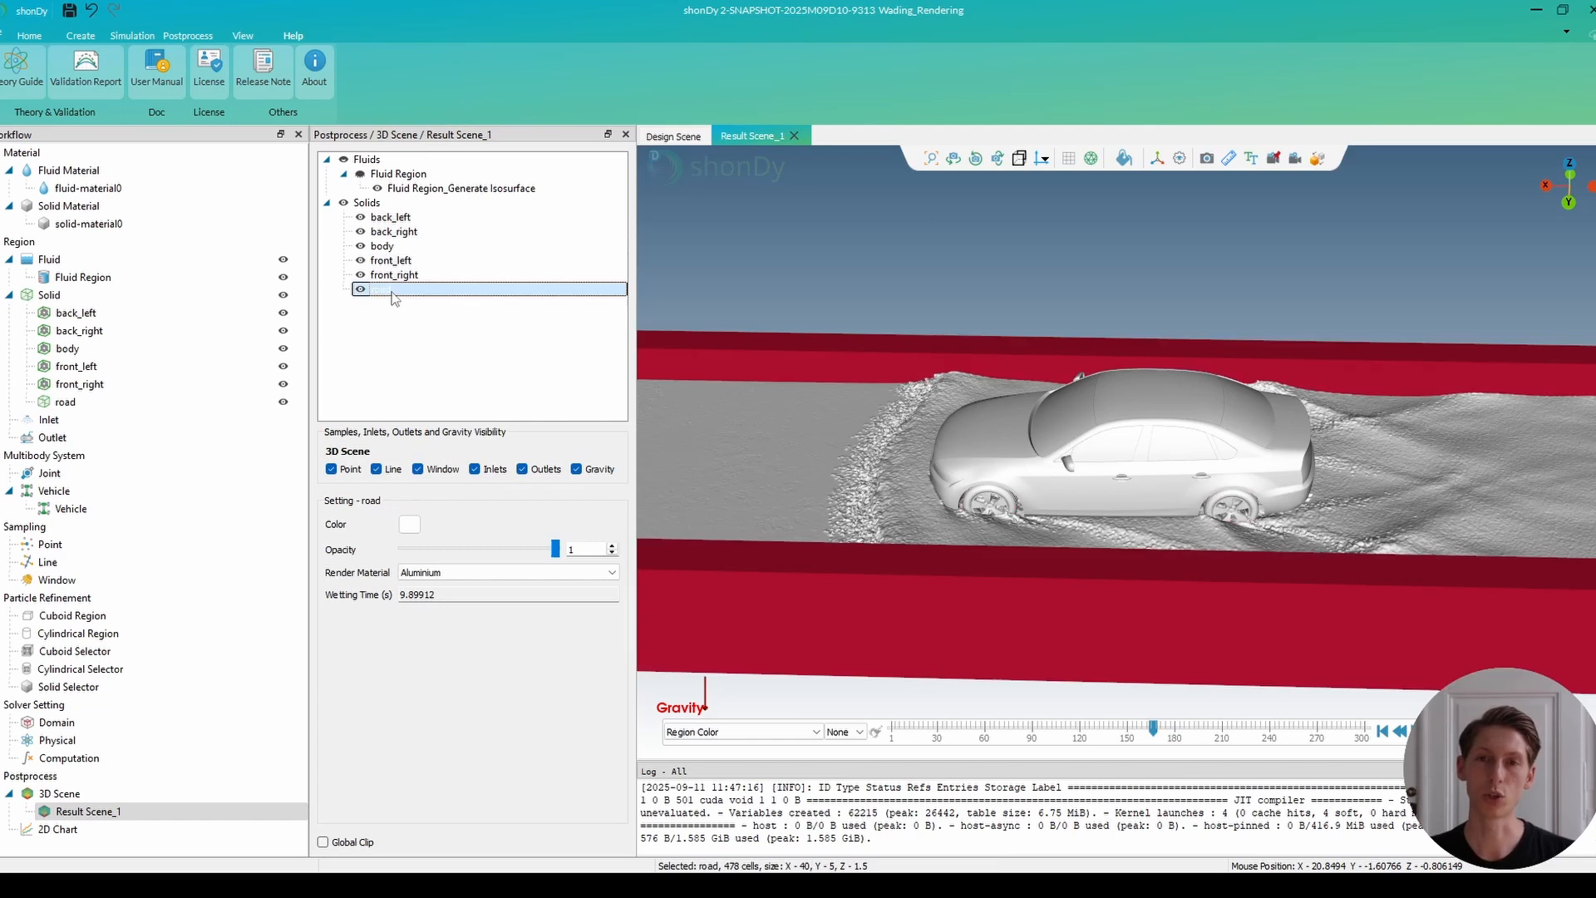
{"action": "left_click", "coordinate": [471, 573]}
{"action": "left_click", "coordinate": [465, 630]}
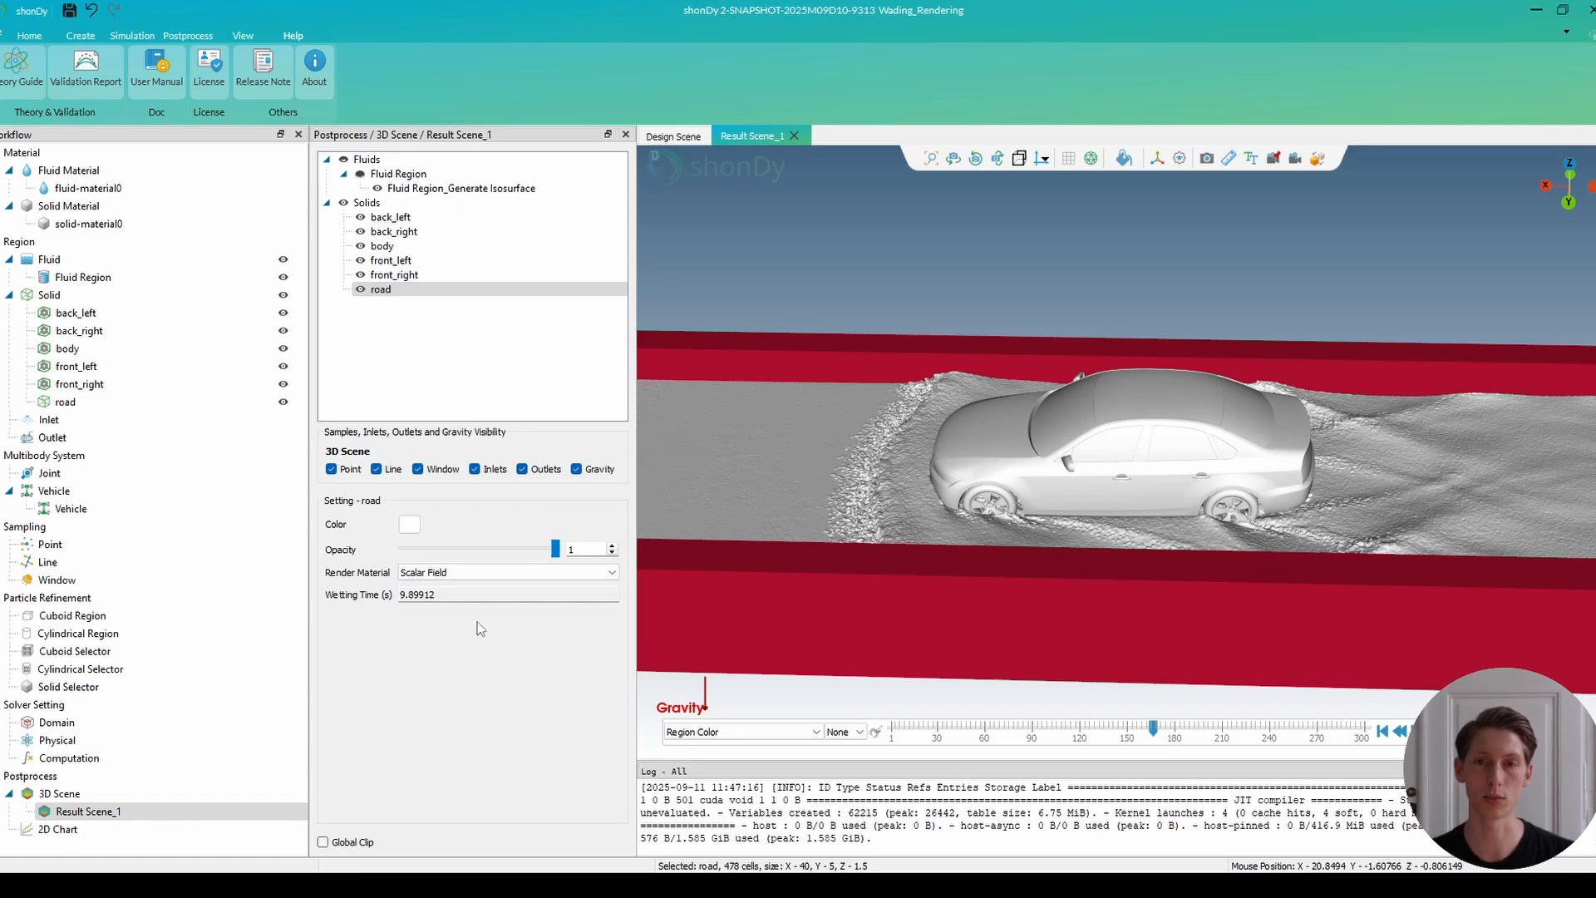
{"action": "left_click", "coordinate": [409, 524]}
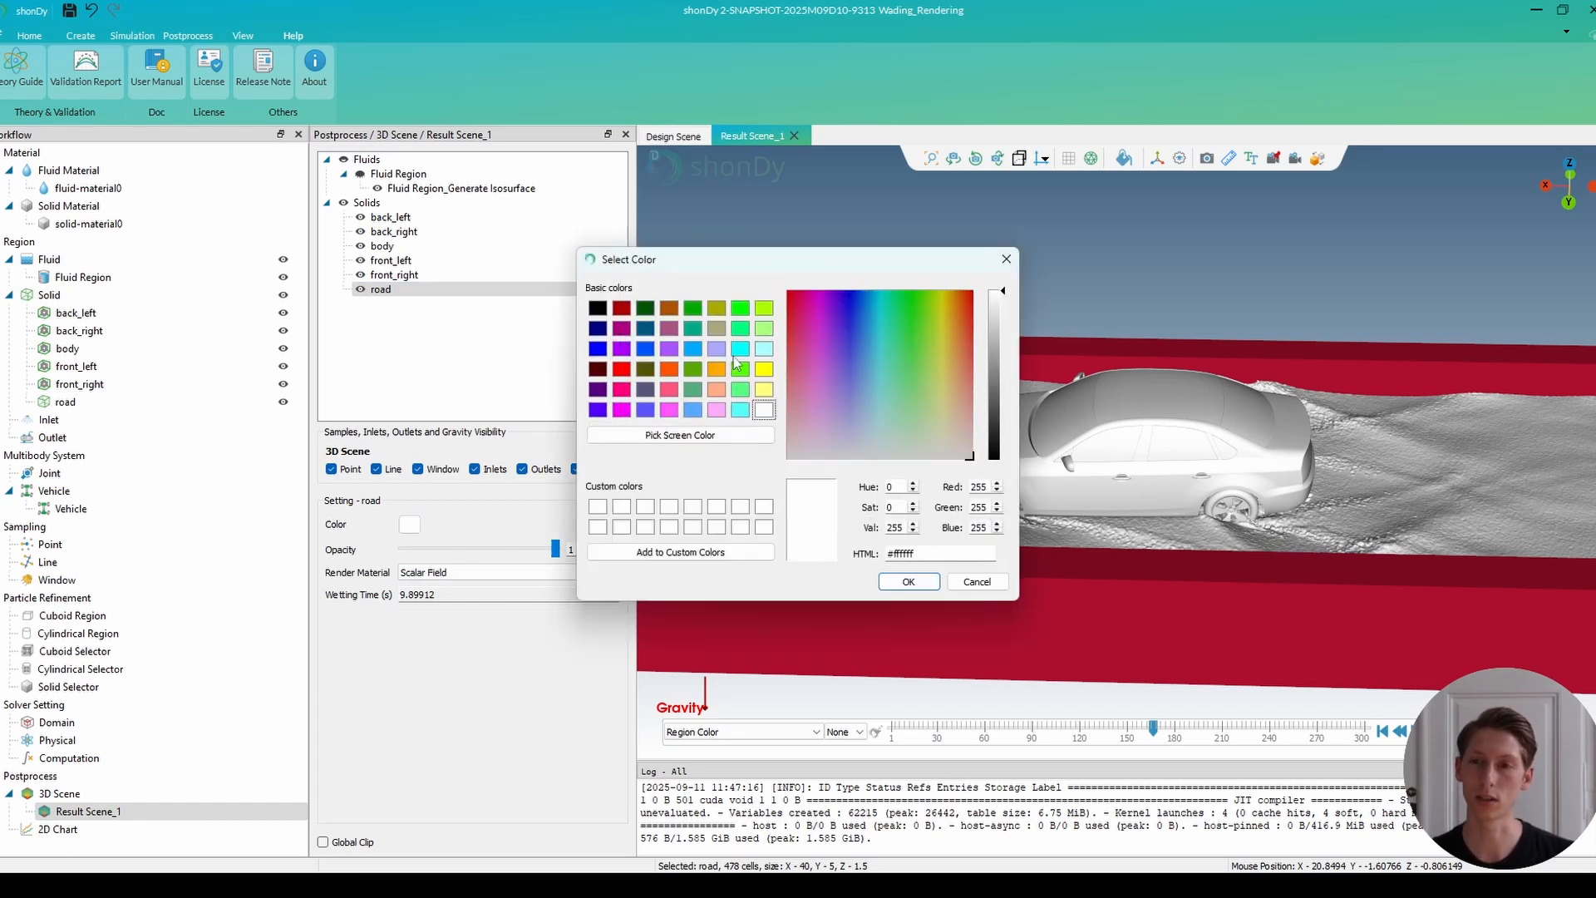
{"action": "left_click_drag", "start_coordinate": [1006, 297], "coordinate": [1004, 402]}
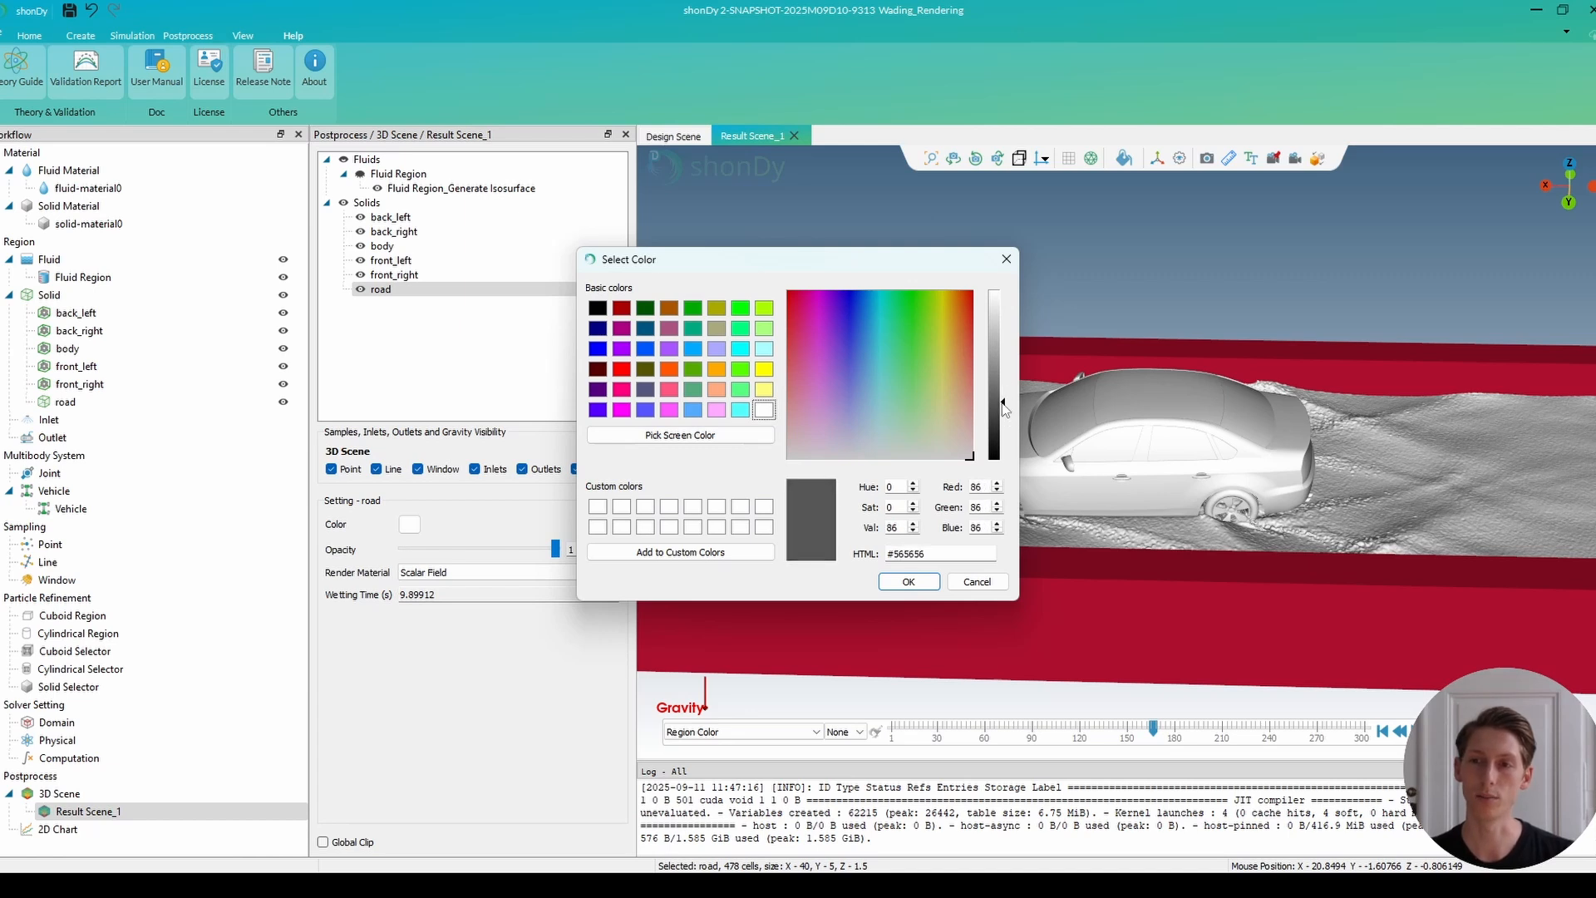
{"action": "left_click", "coordinate": [903, 584]}
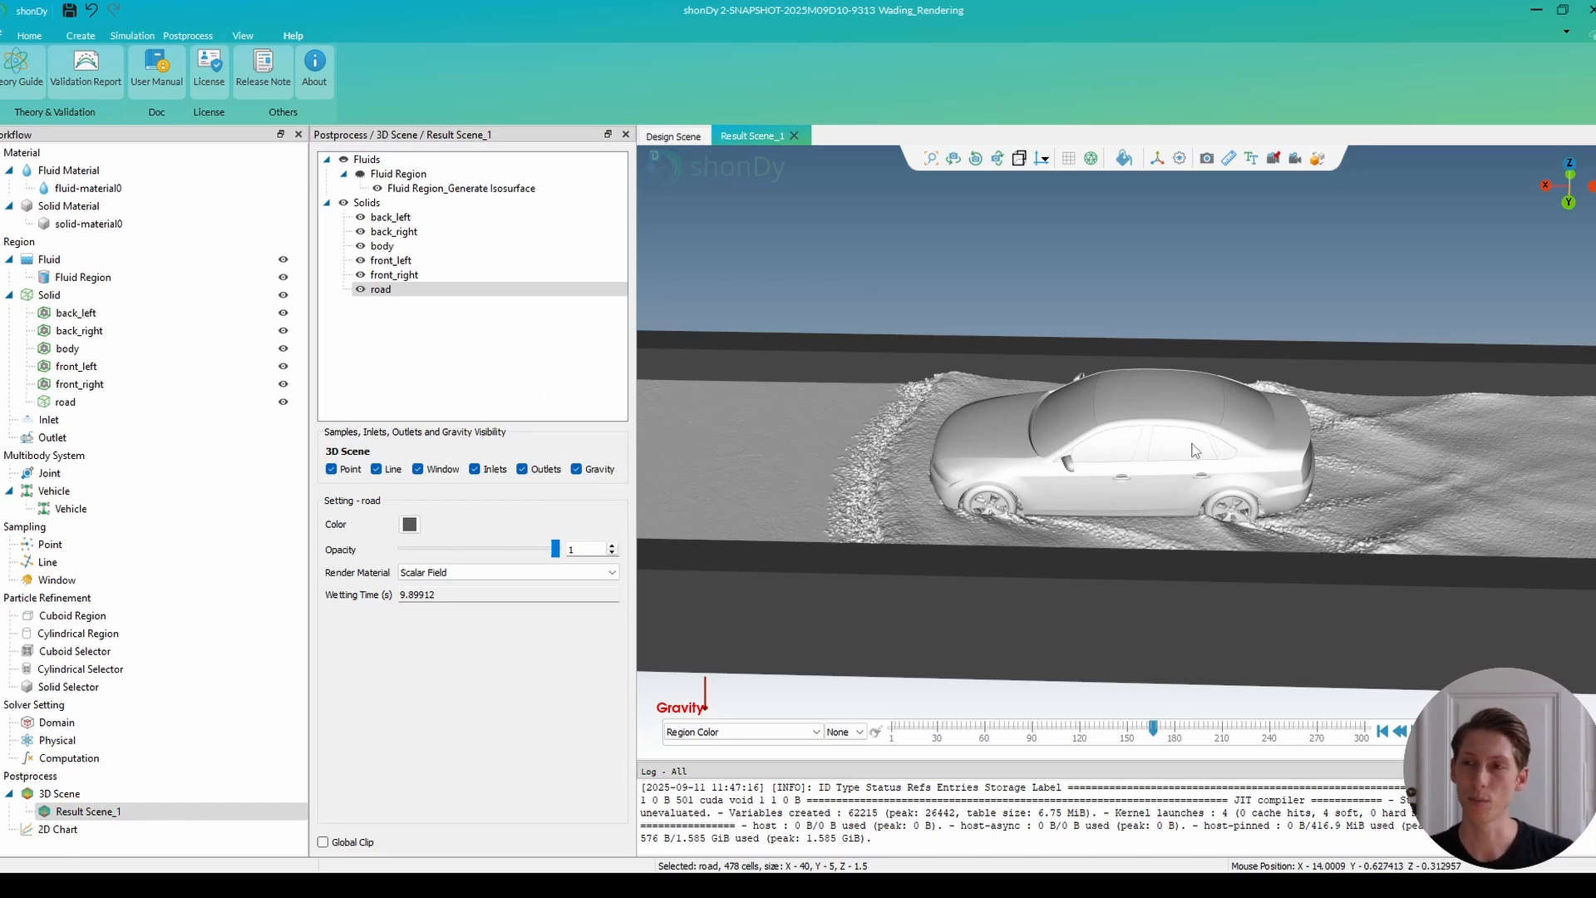
Frame a close view of the car from behind along its side and attach the camera to the body.
{"action": "left_click_drag", "start_coordinate": [1175, 492], "coordinate": [1172, 471]}
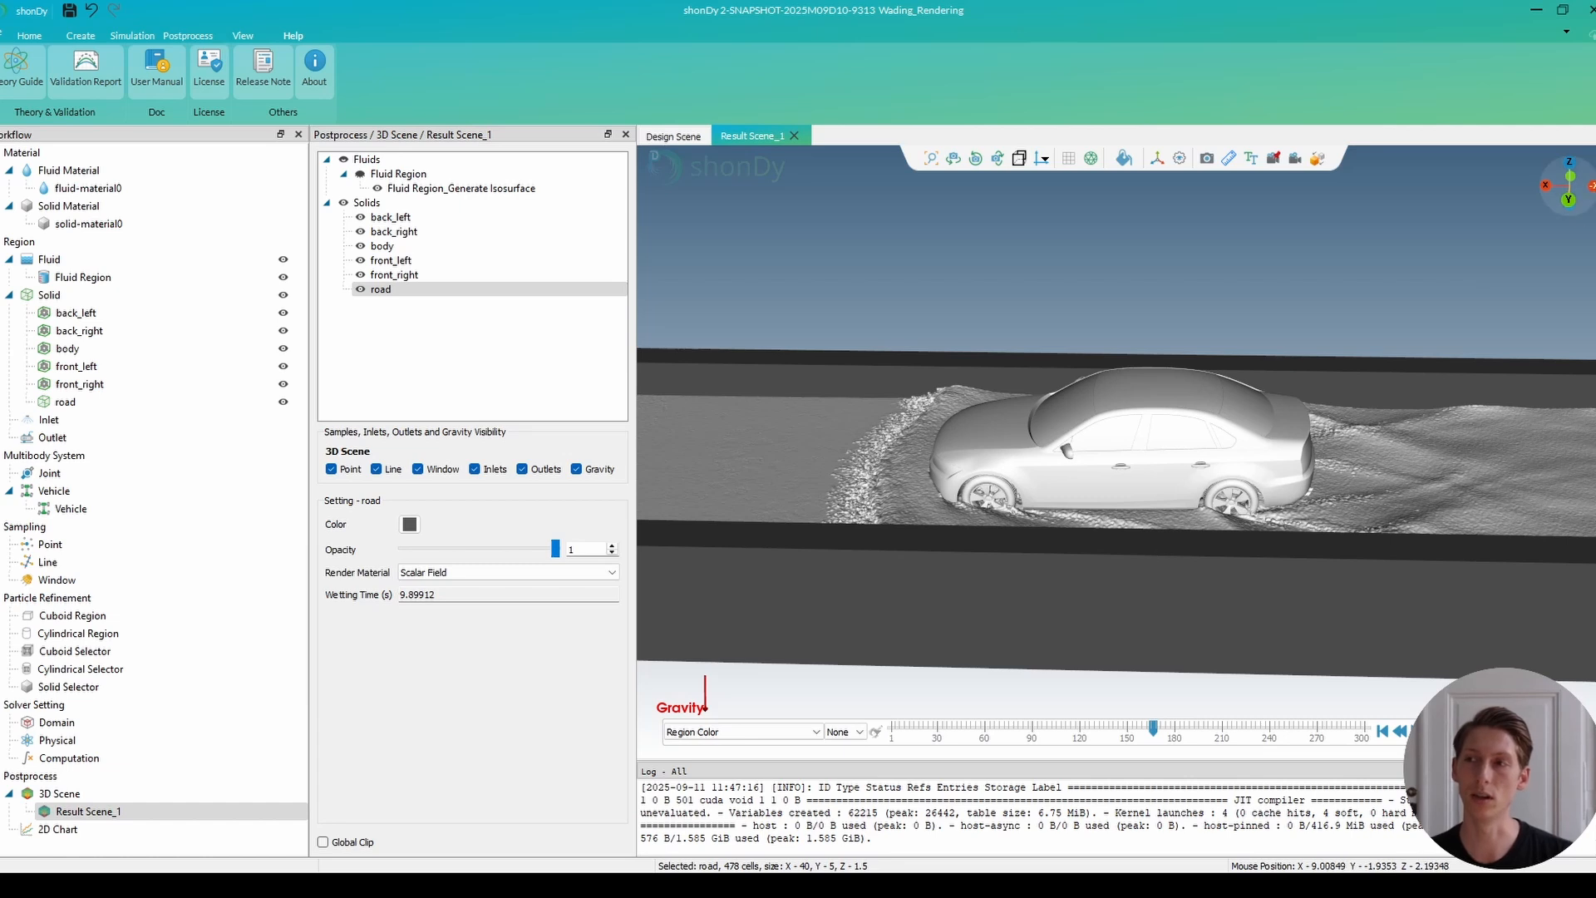
{"action": "left_click", "coordinate": [1591, 187]}
{"action": "mouse_move", "coordinate": [1204, 485]}
{"action": "left_mouse_down"}
{"action": "mouse_move", "coordinate": [1204, 522]}
{"action": "mouse_move", "coordinate": [1203, 504]}
{"action": "left_mouse_up"}
{"action": "scroll", "coordinate": [1111, 459], "scroll_direction": "up", "scroll_amount": 4}
{"action": "scroll", "coordinate": [1043, 487], "scroll_direction": "up", "scroll_amount": 10}
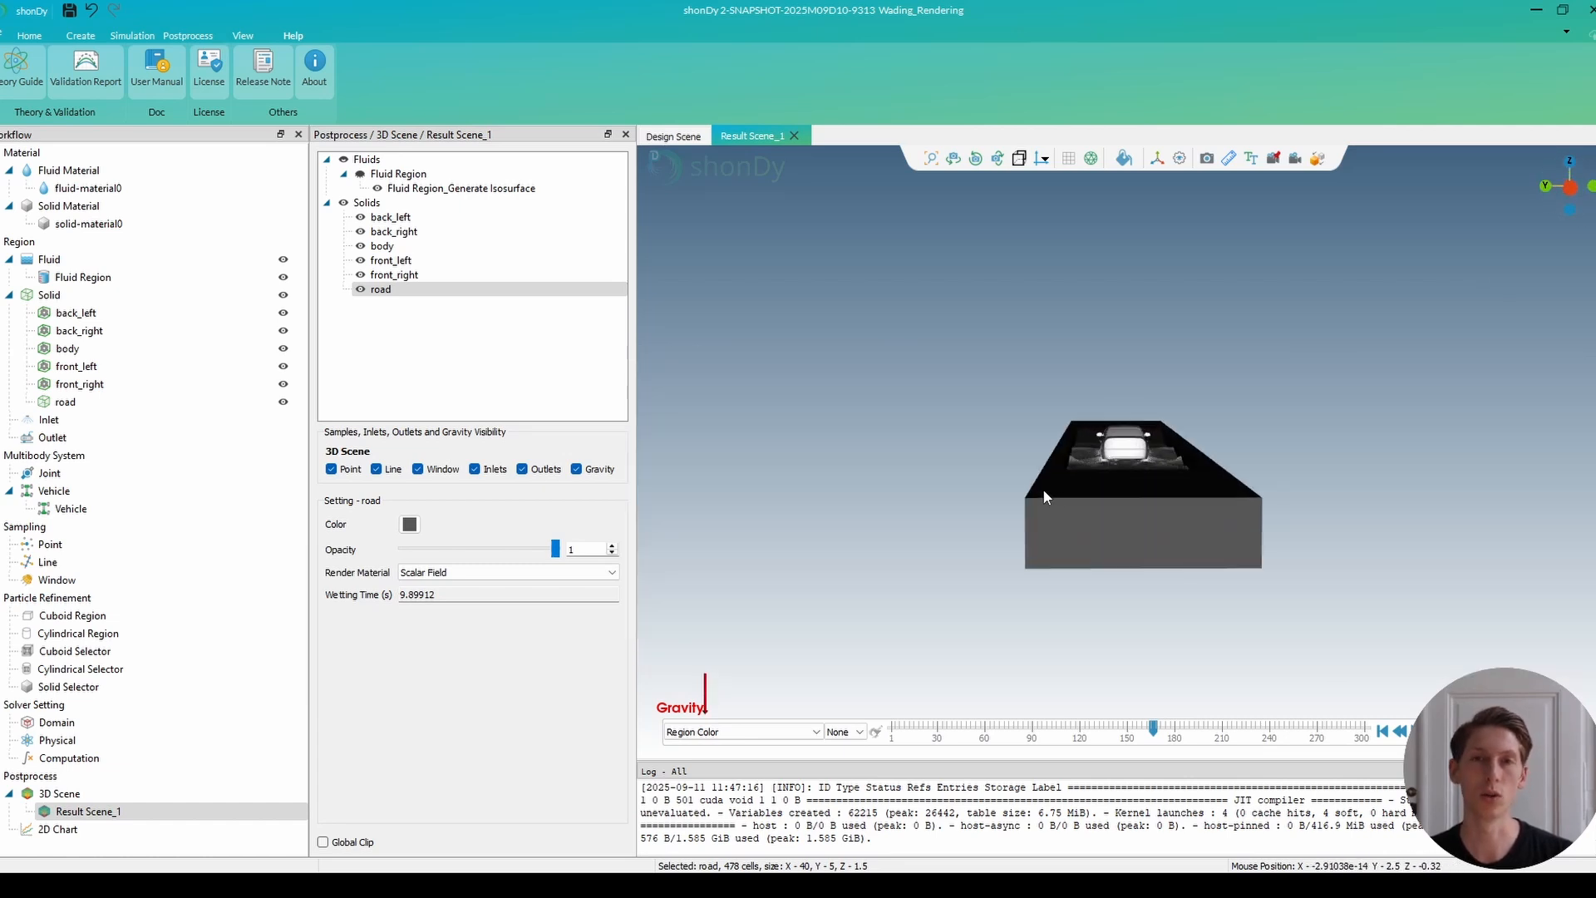
{"action": "middle_click_drag", "start_coordinate": [1121, 449], "coordinate": [1224, 490]}
{"action": "scroll", "coordinate": [1111, 463], "scroll_direction": "up", "scroll_amount": 5}
{"action": "scroll", "coordinate": [1114, 464], "scroll_direction": "down", "scroll_amount": 3}
{"action": "scroll", "coordinate": [1224, 491], "scroll_direction": "up", "scroll_amount": 3}
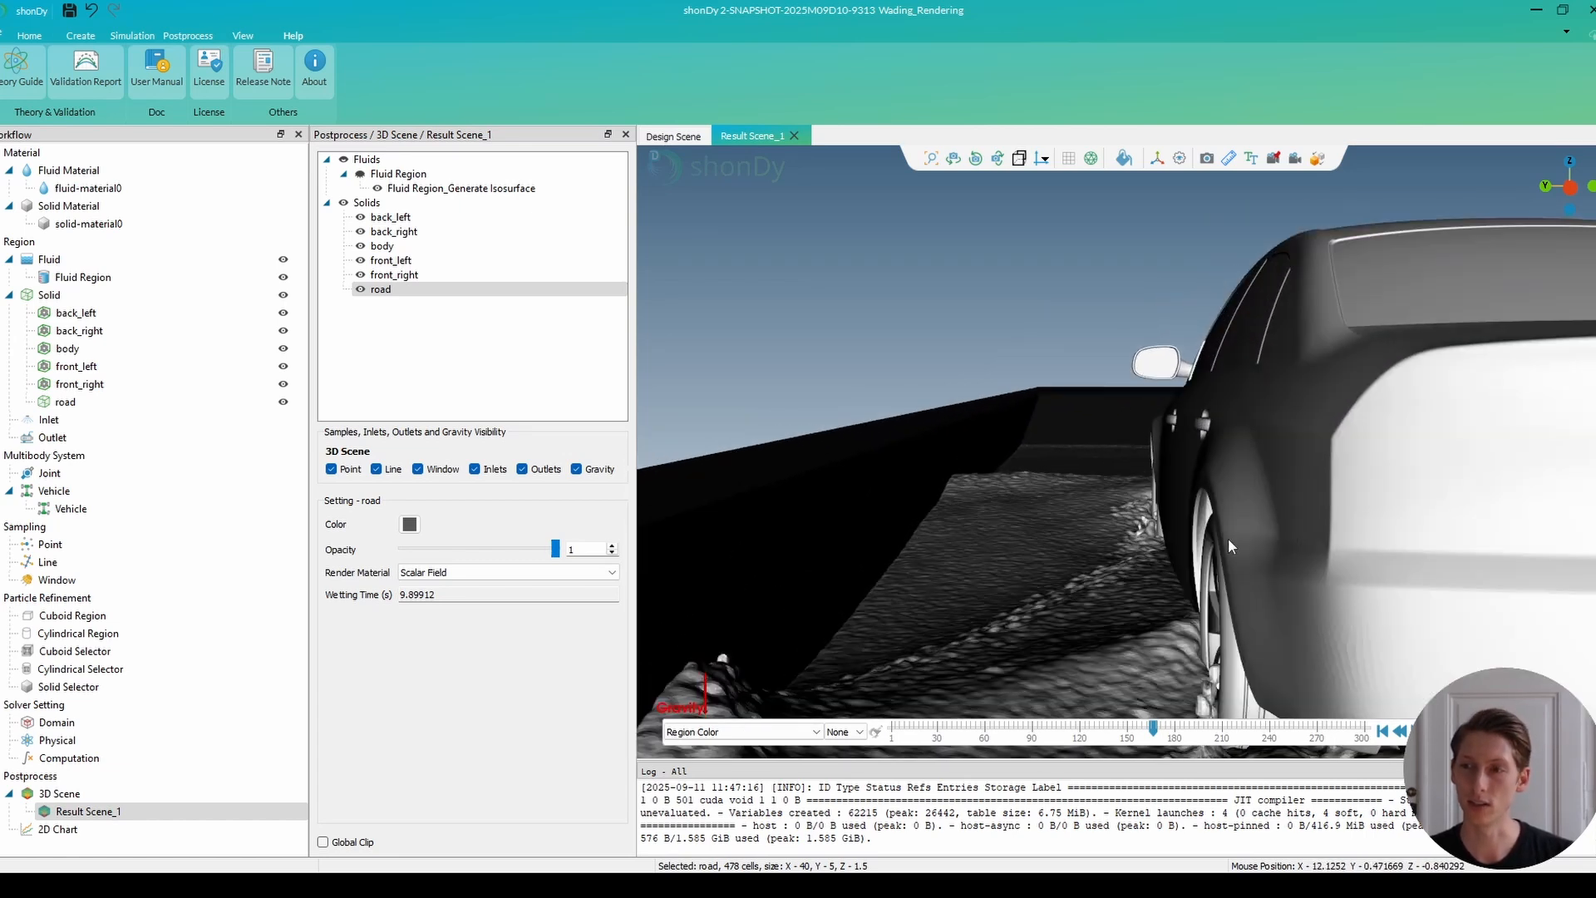
{"action": "left_click_drag", "start_coordinate": [1232, 555], "coordinate": [1207, 529]}
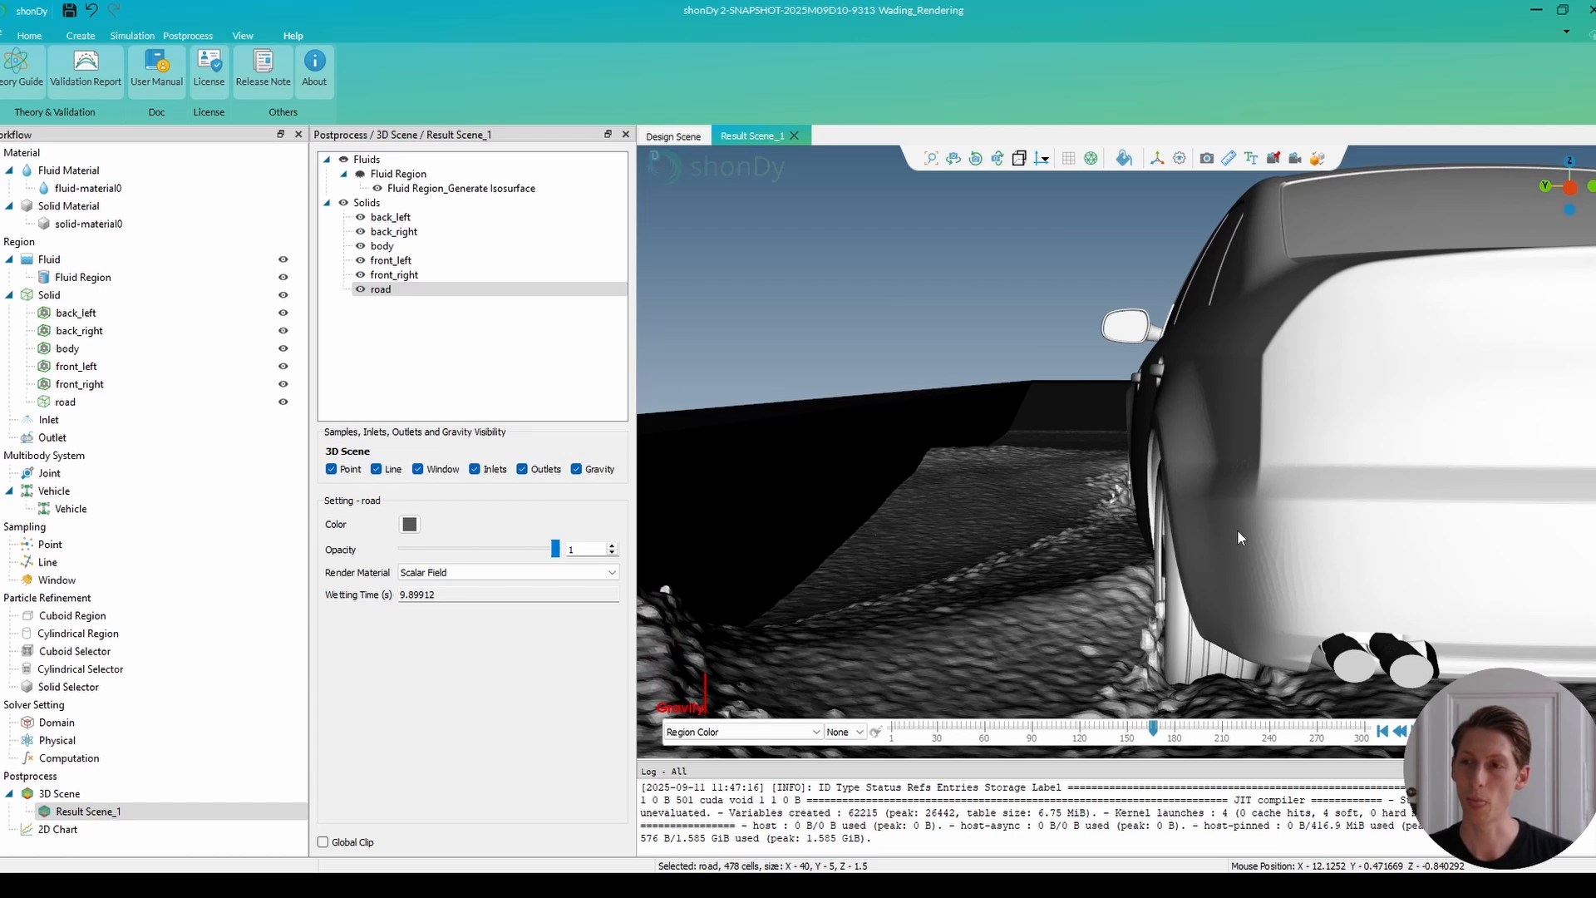
{"action": "left_click", "coordinate": [1274, 159]}
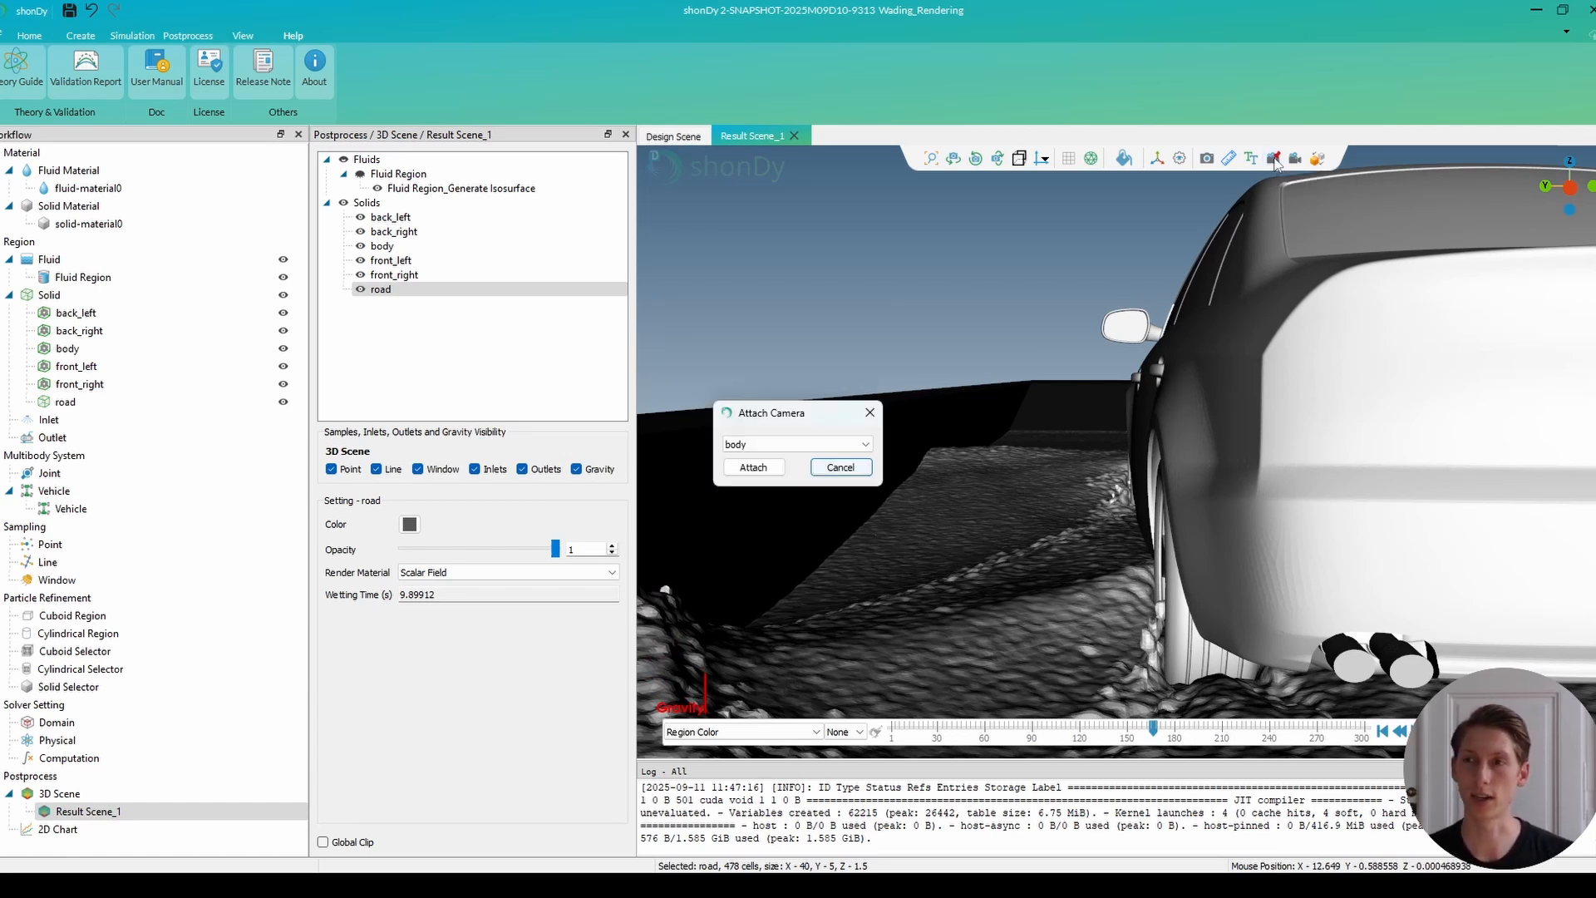
{"action": "left_click", "coordinate": [760, 468]}
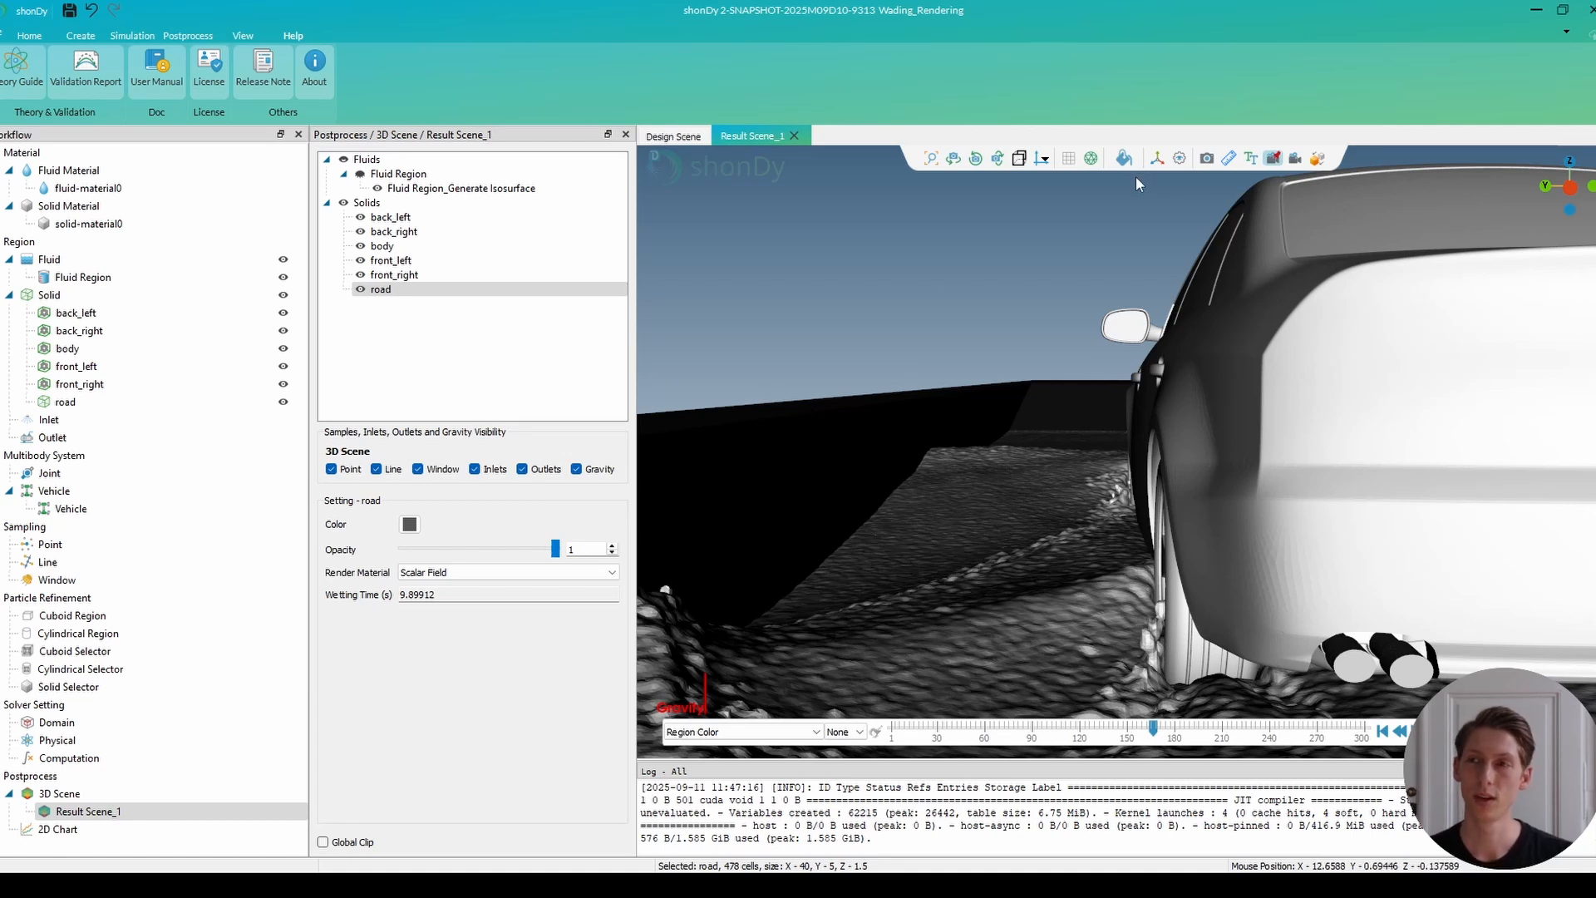
Open the render preview and set the environment map to Studio One with 62% brightness.
{"action": "left_click", "coordinate": [1318, 161]}
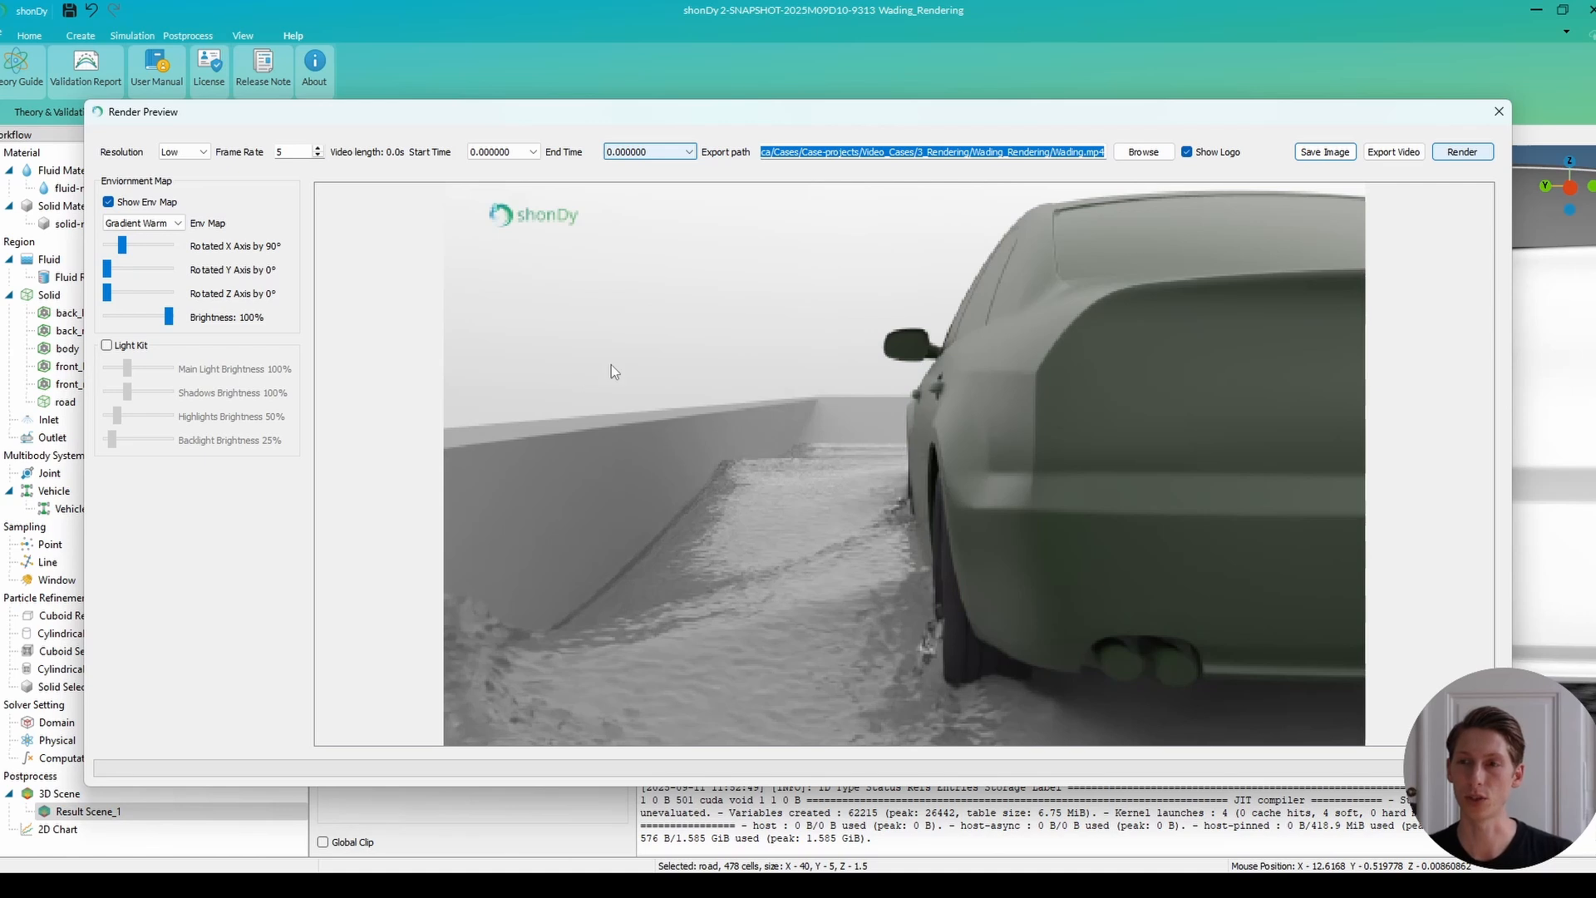
{"action": "left_click_drag", "start_coordinate": [173, 324], "coordinate": [150, 324]}
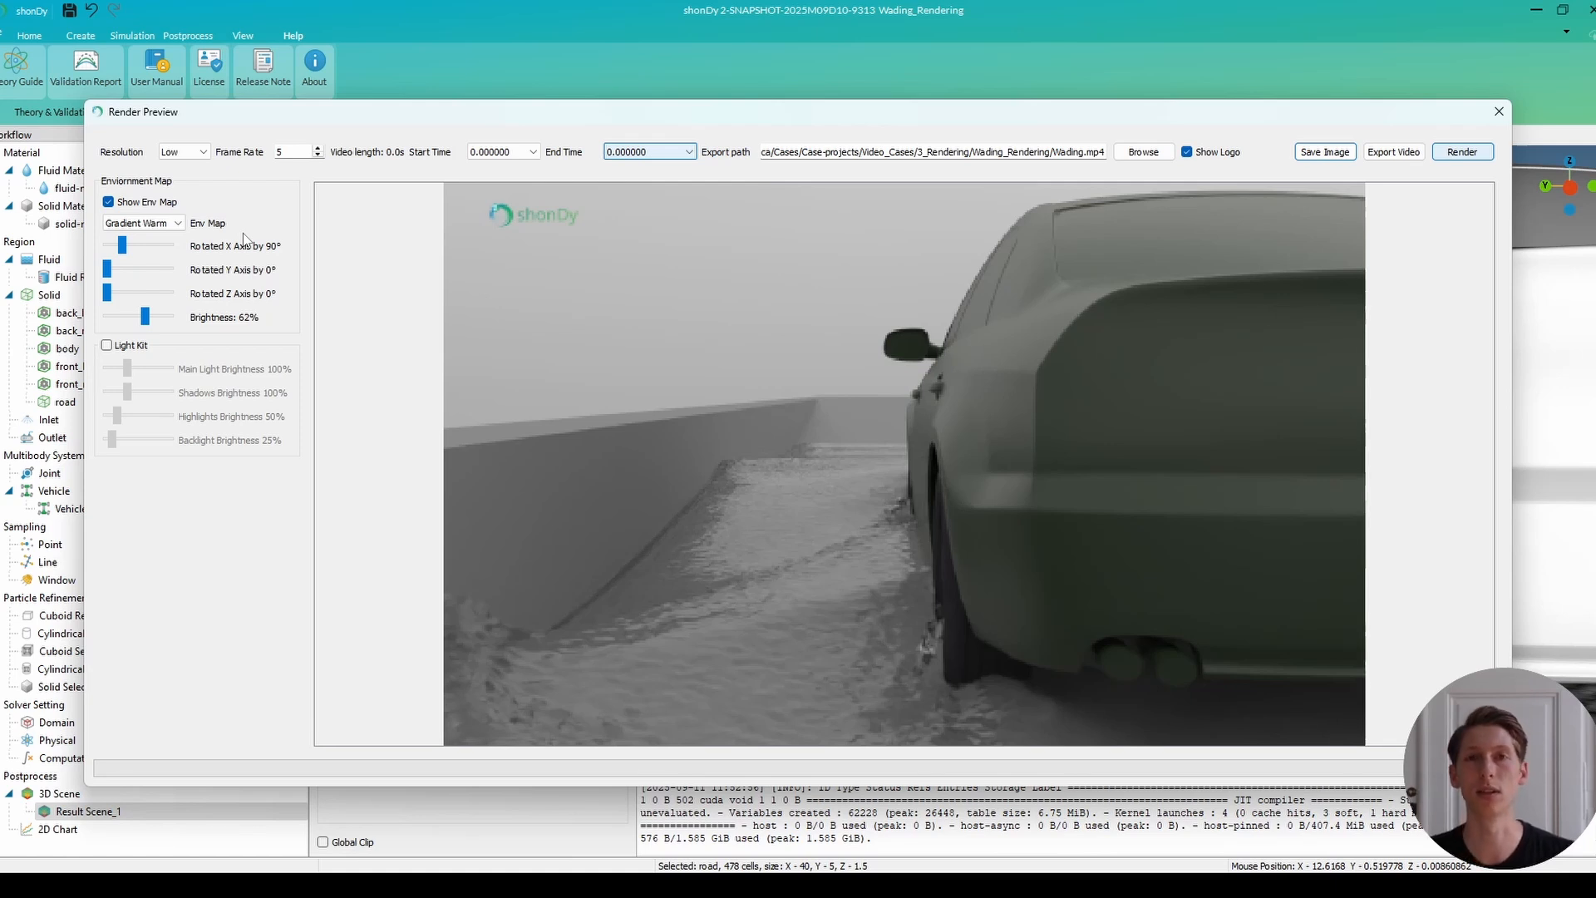
{"action": "left_click", "coordinate": [146, 223]}
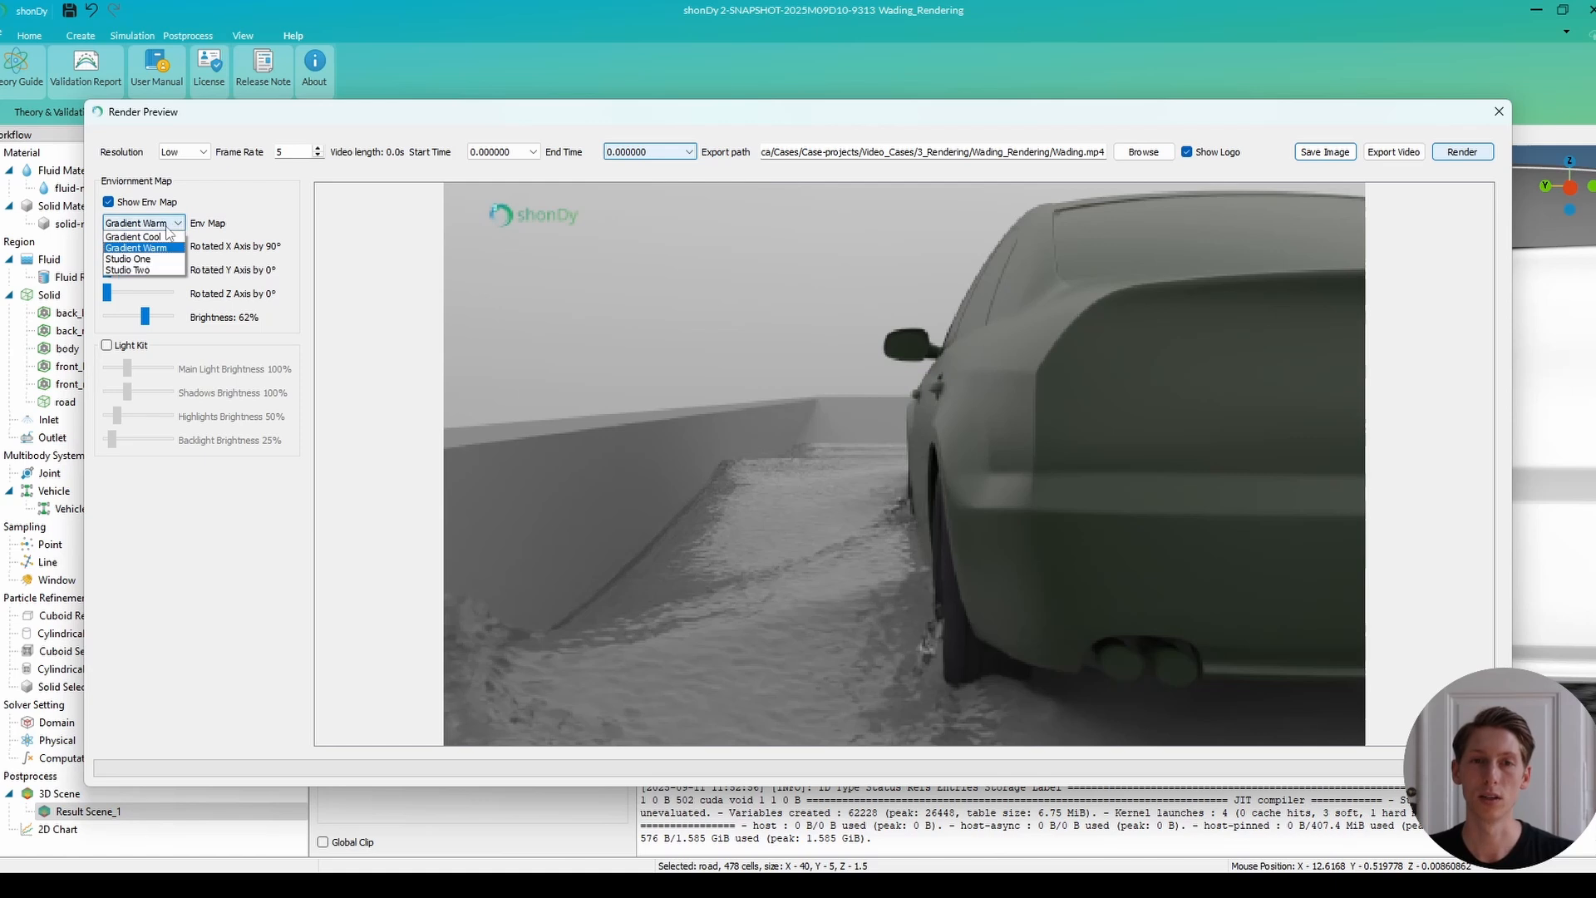
{"action": "left_click", "coordinate": [157, 258]}
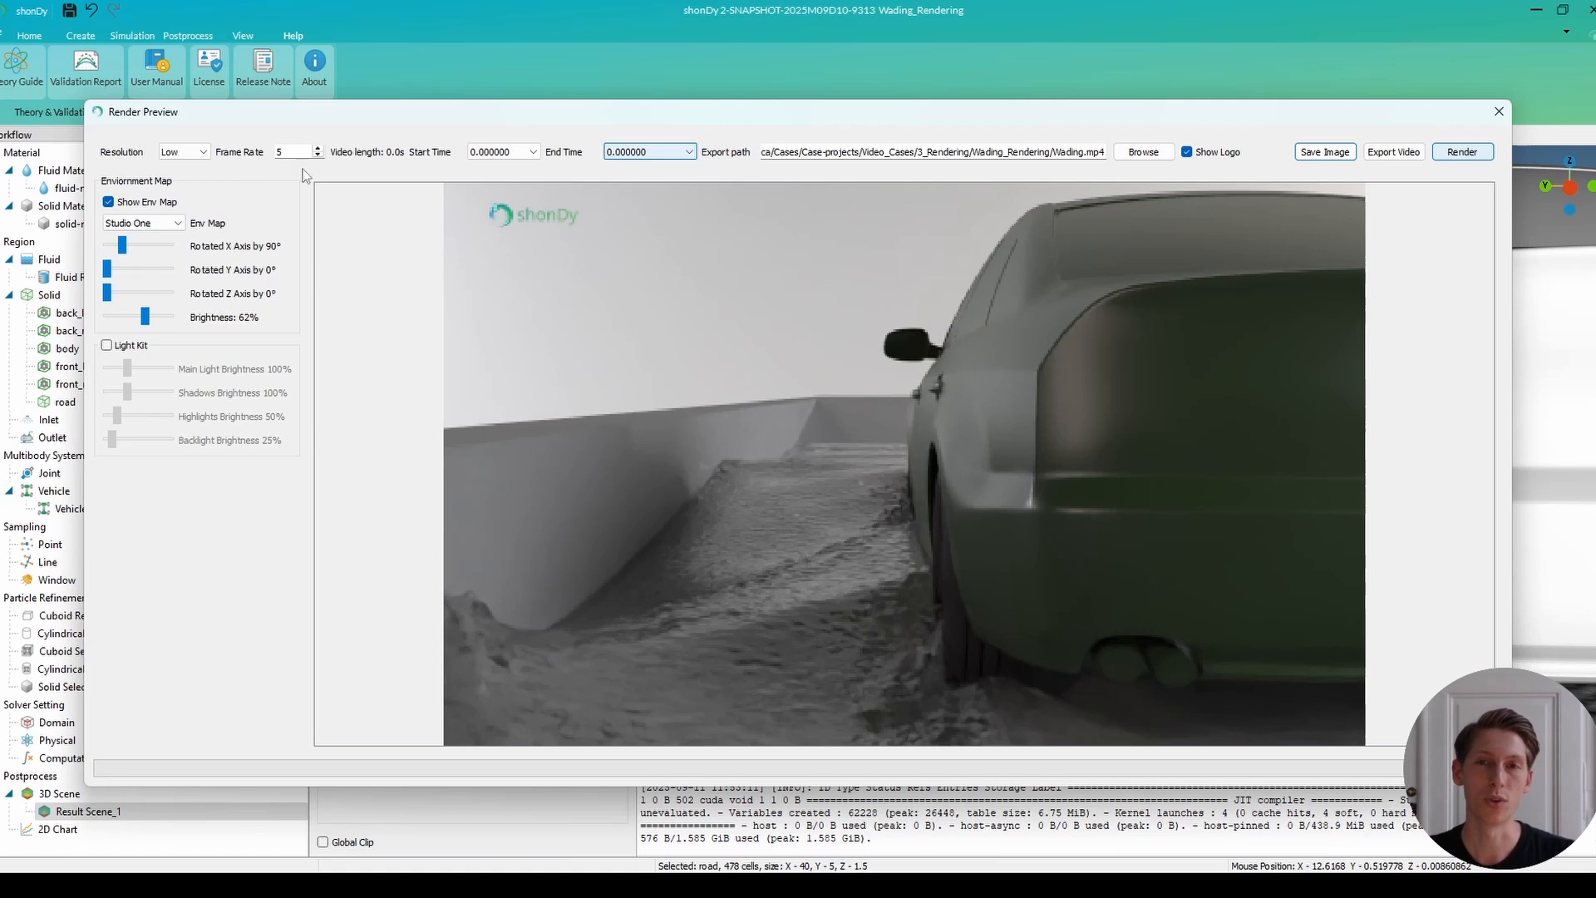
Set the video's frame rate to 30 and its start time to 5.039467.
{"action": "key", "text": "BackSpace"}
{"action": "type", "text": "30"}
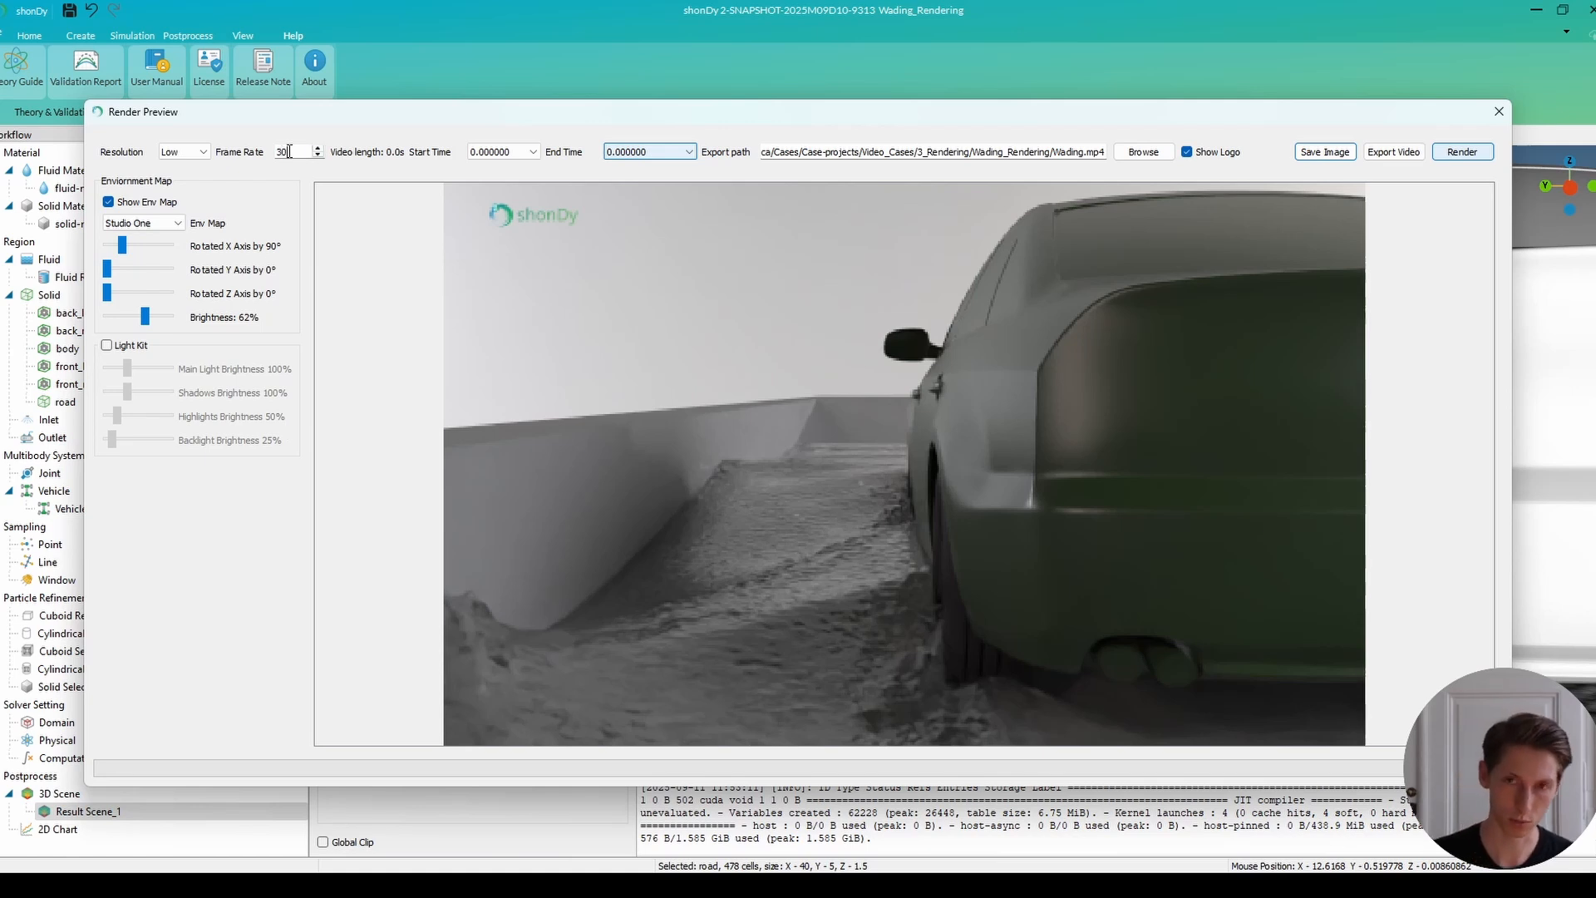
{"action": "left_click", "coordinate": [493, 153]}
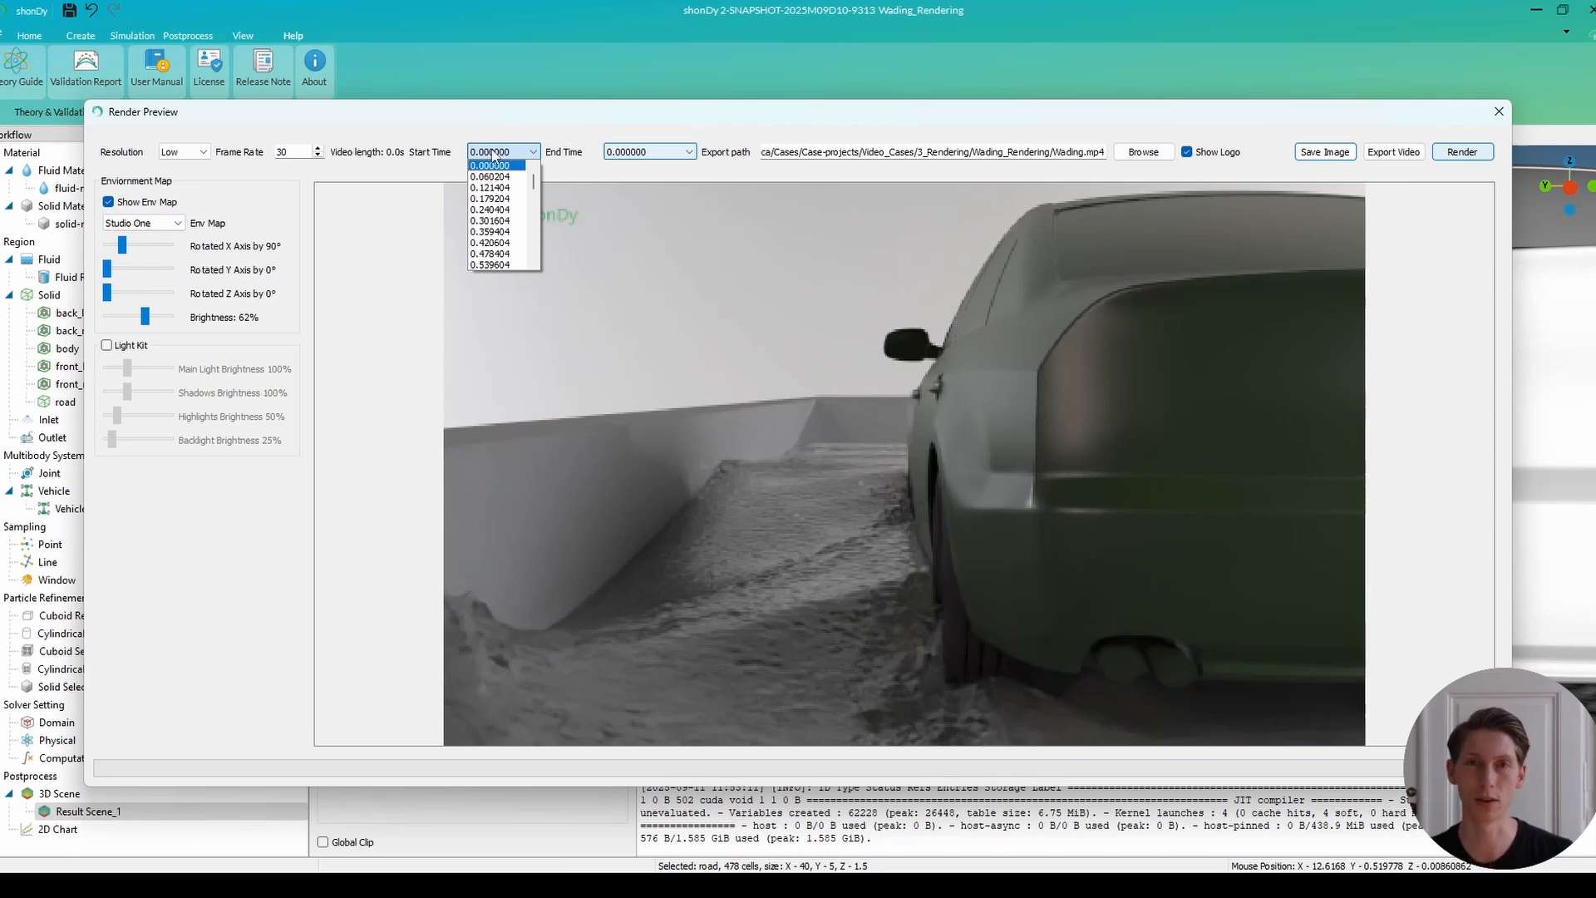
{"action": "scroll", "coordinate": [491, 223], "scroll_direction": "down", "scroll_amount": 18}
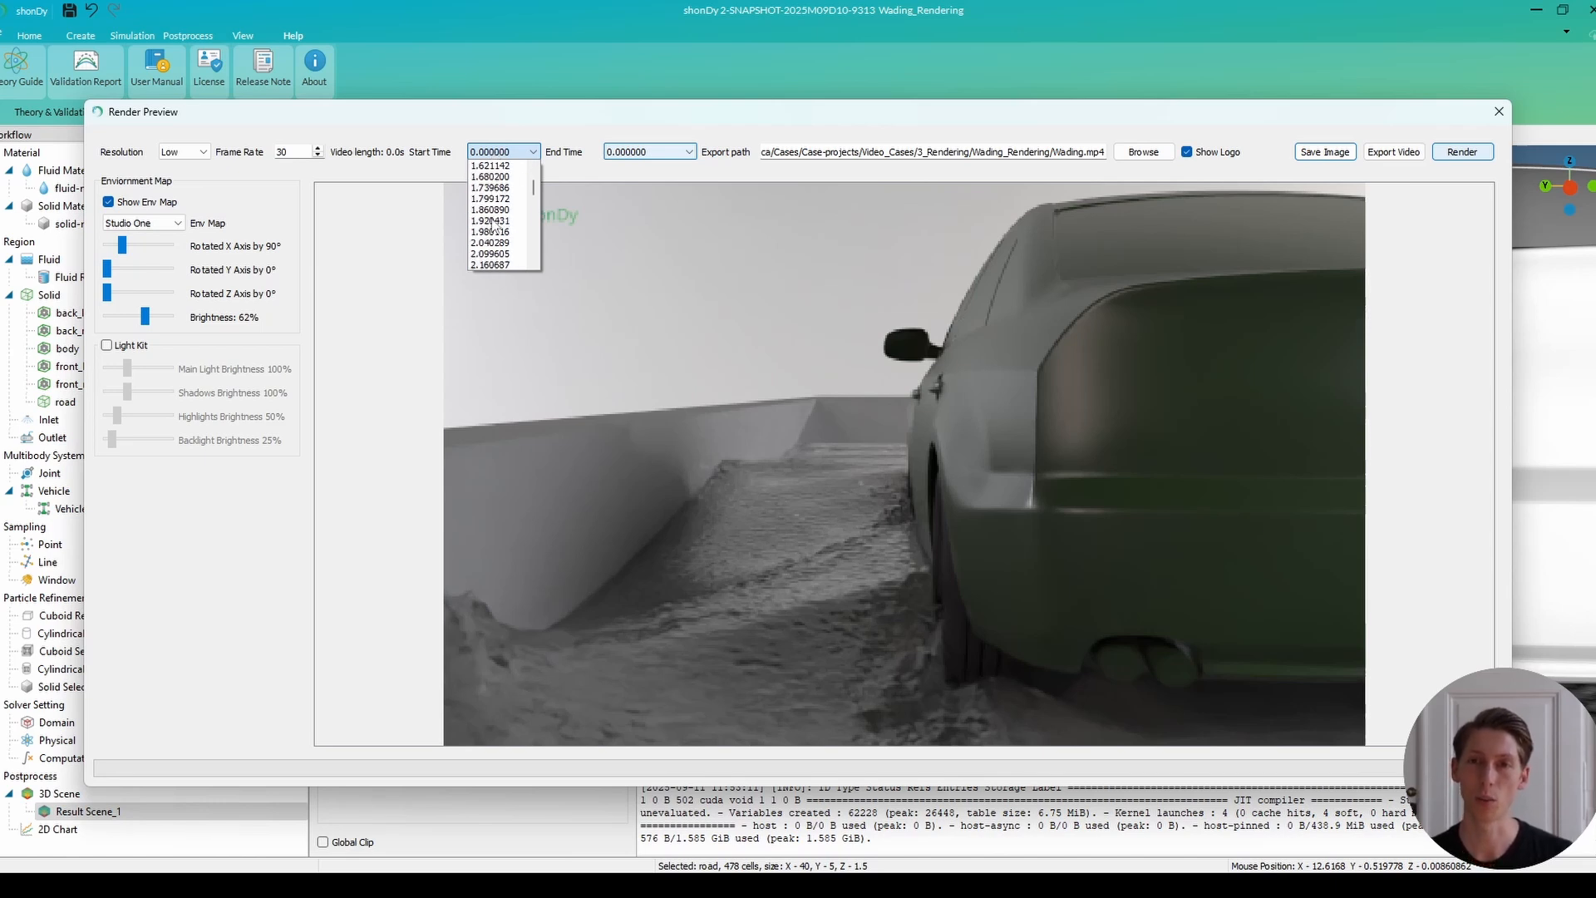
{"action": "scroll", "coordinate": [492, 224], "scroll_direction": "down", "scroll_amount": 8}
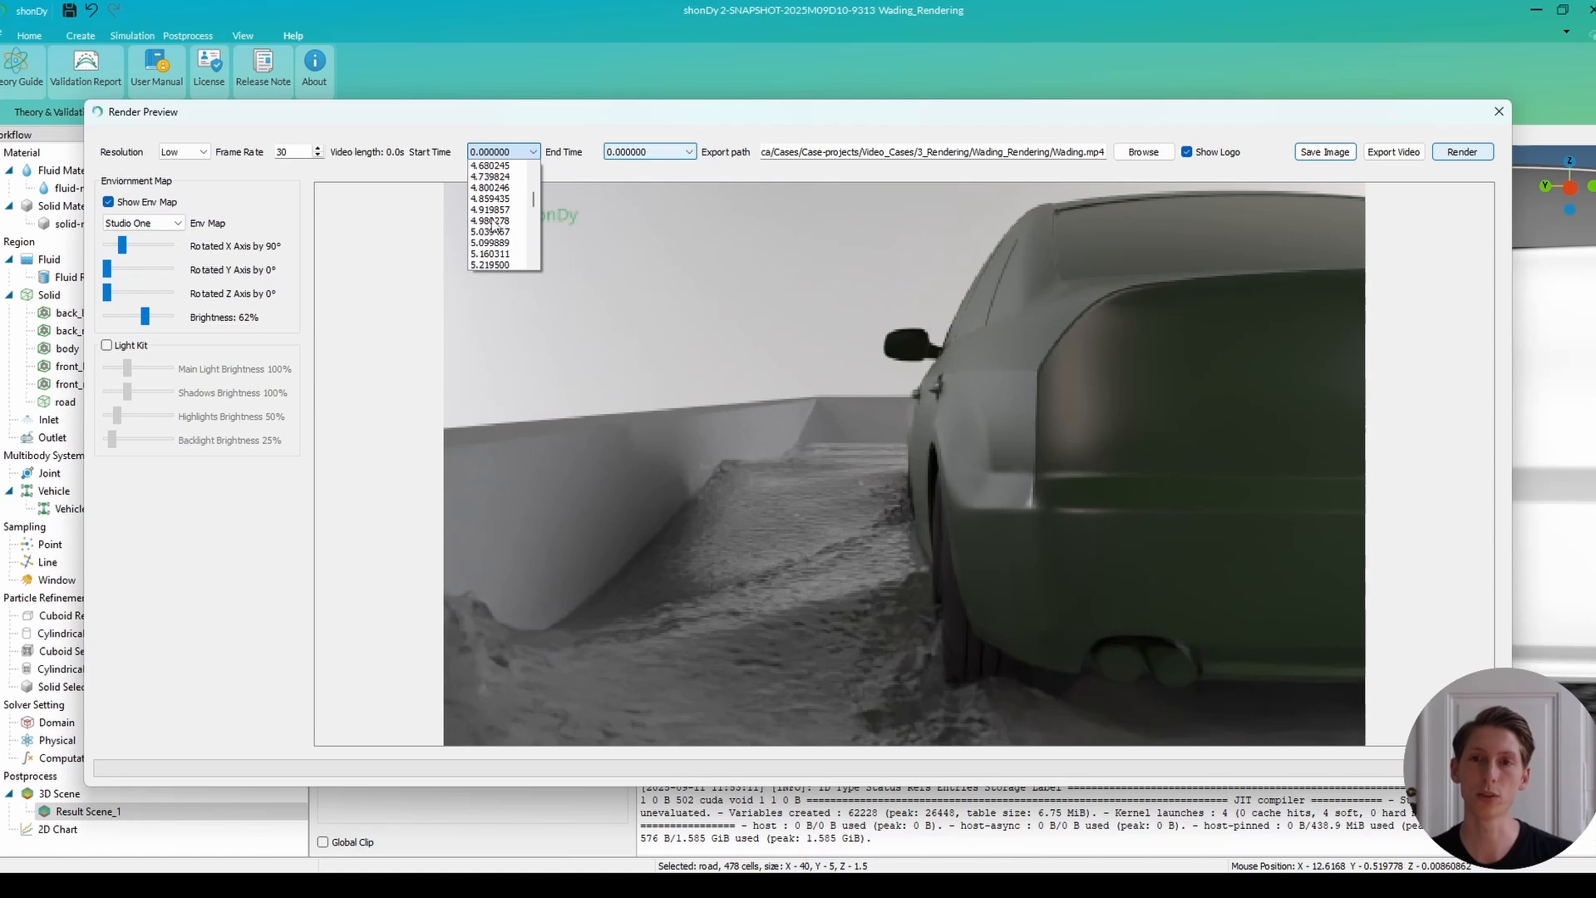
Set the video's end time to 18.000387 and the render resolution to 4K.
{"action": "left_click", "coordinate": [637, 152]}
{"action": "scroll", "coordinate": [649, 225], "scroll_direction": "down", "scroll_amount": 10}
{"action": "scroll", "coordinate": [649, 245], "scroll_direction": "down", "scroll_amount": 20}
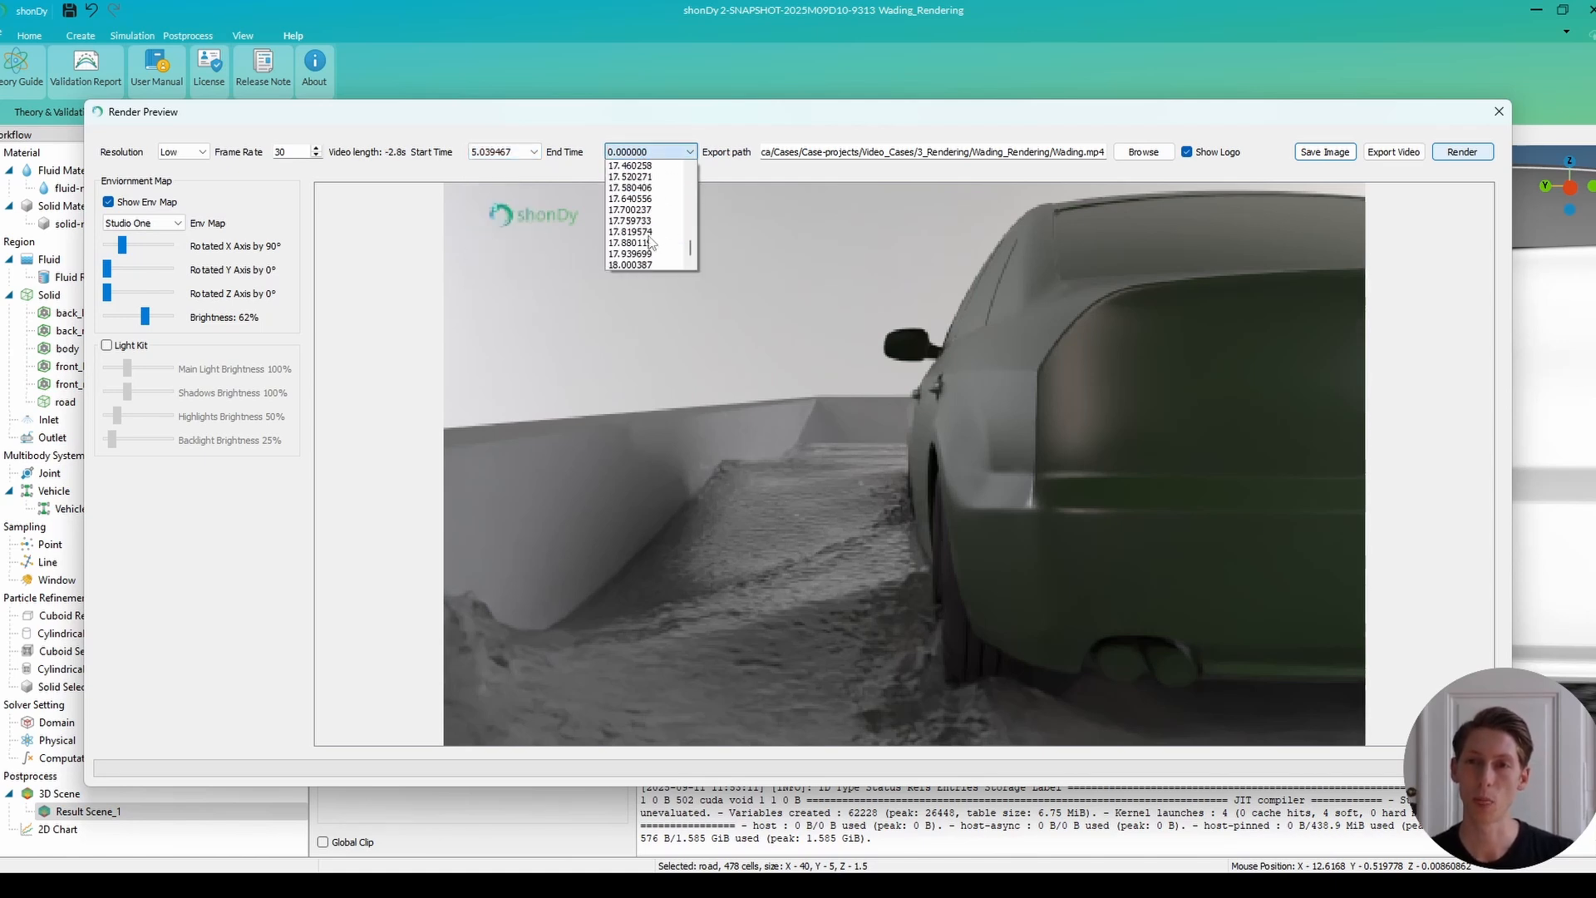
{"action": "left_click", "coordinate": [641, 265]}
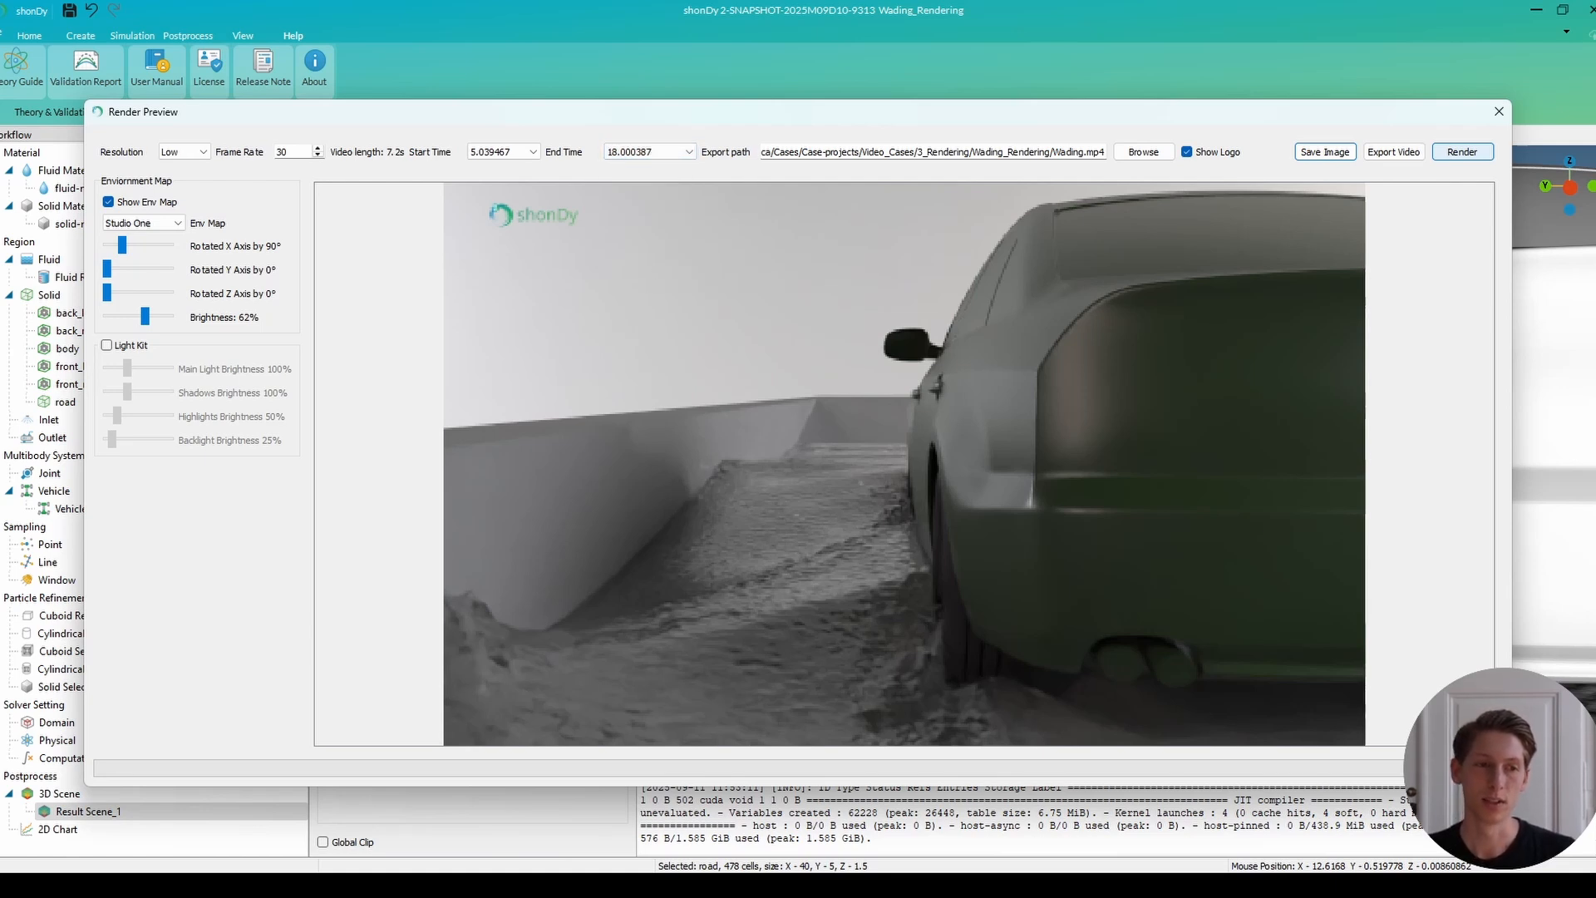
{"action": "left_click", "coordinate": [184, 152]}
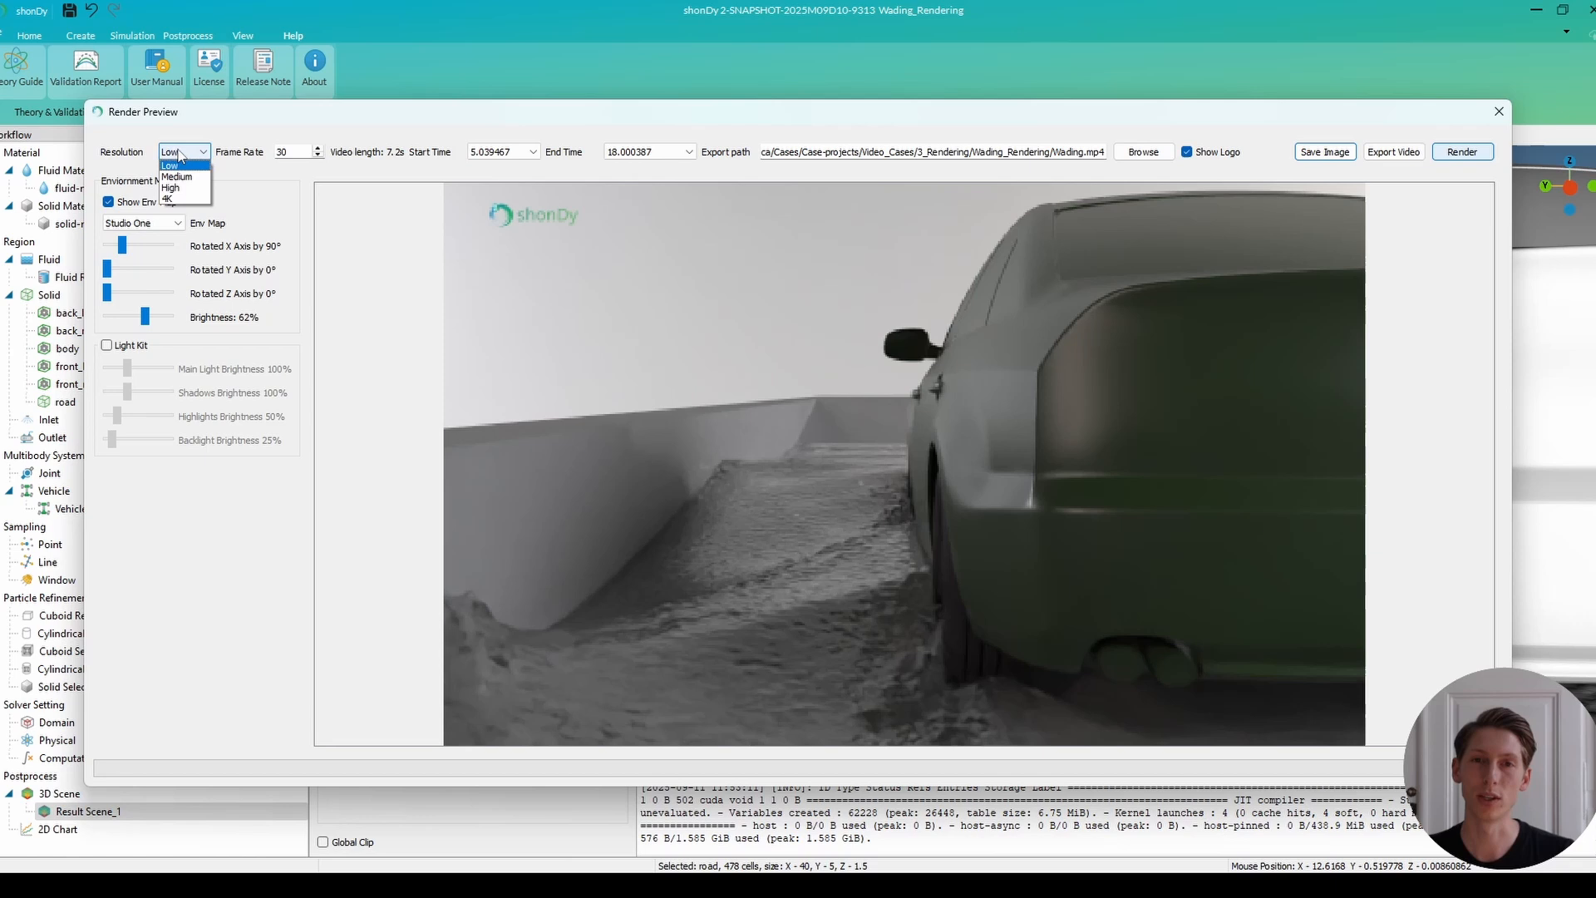
{"action": "left_click", "coordinate": [170, 199]}
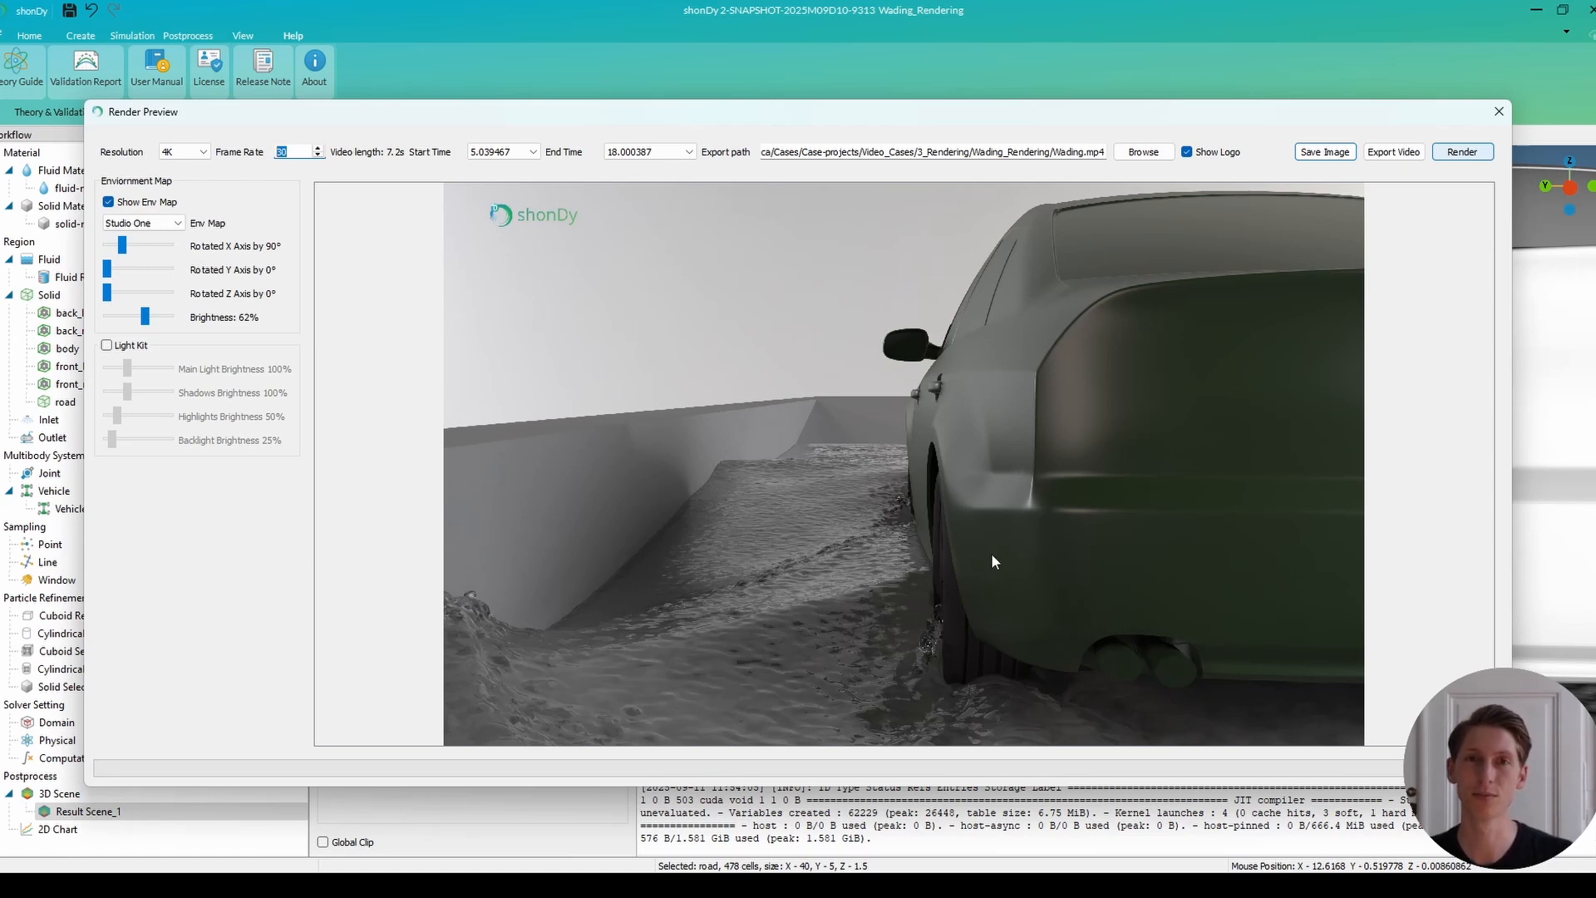
Choose the existing Wading.mp4 in the Wading_Rendering folder as the export file and accept replacing it.
{"action": "left_click", "coordinate": [1144, 153]}
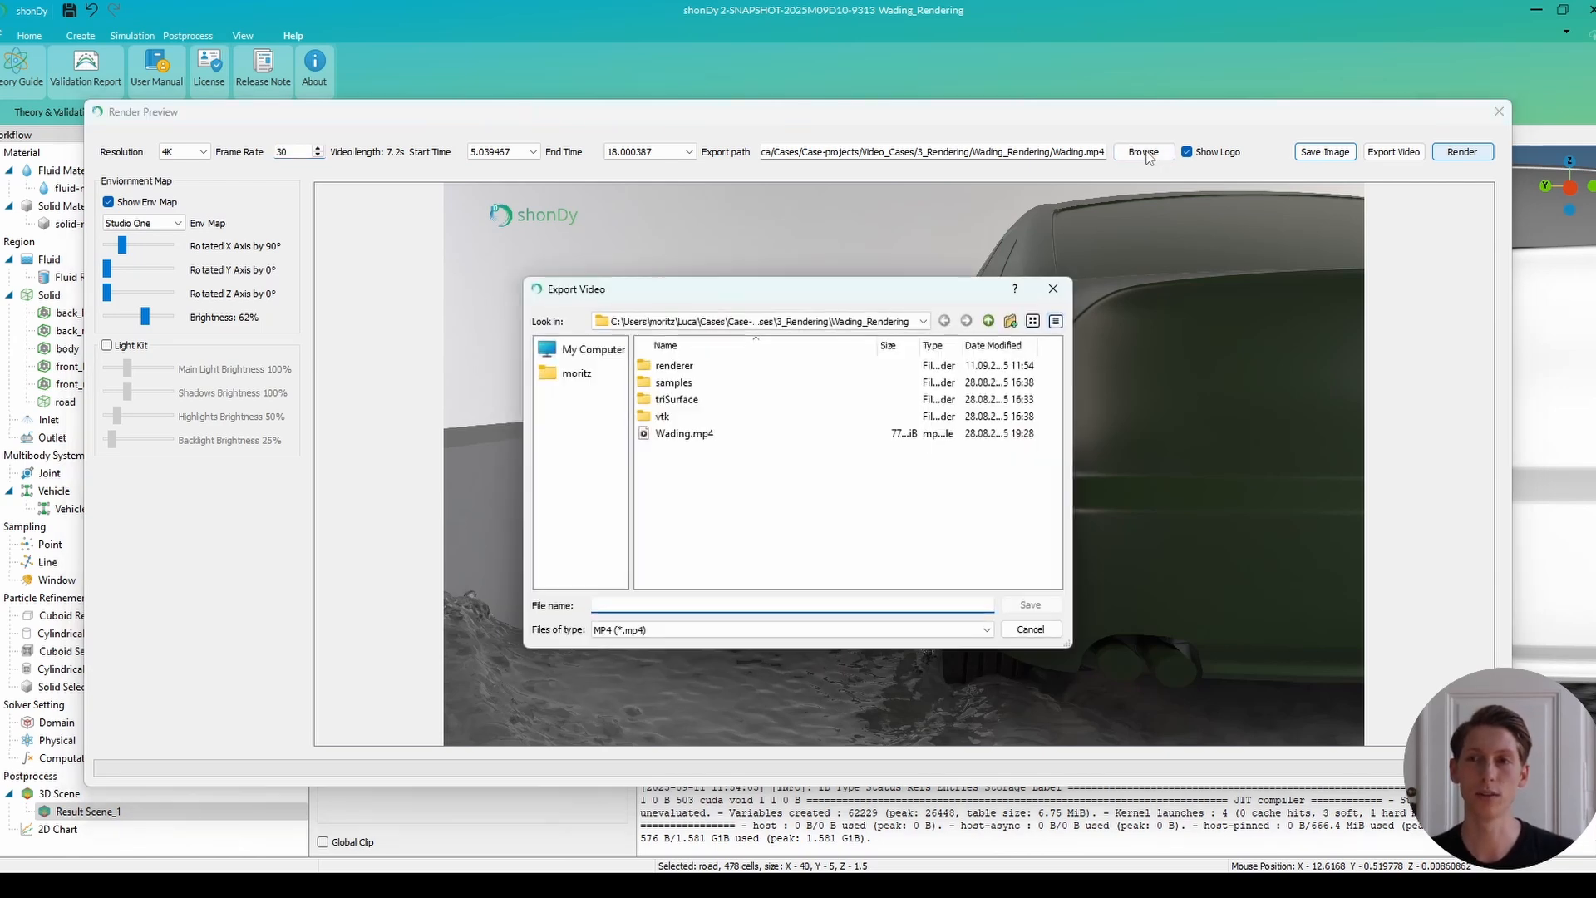
{"action": "left_click", "coordinate": [690, 433]}
{"action": "left_click", "coordinate": [1014, 601]}
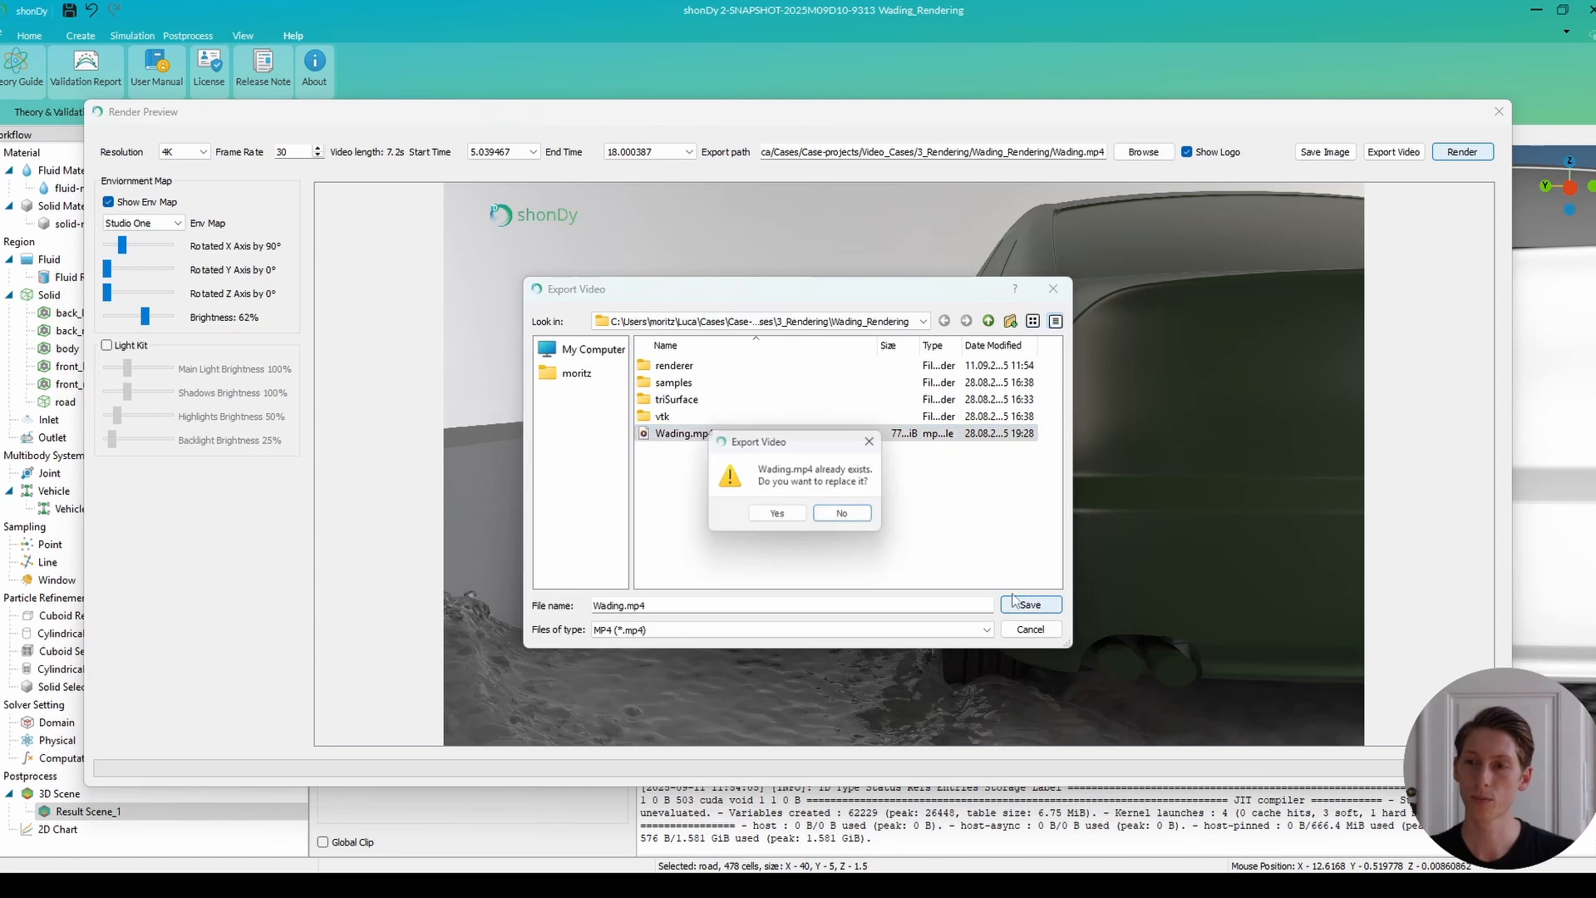
{"action": "left_click", "coordinate": [787, 516]}
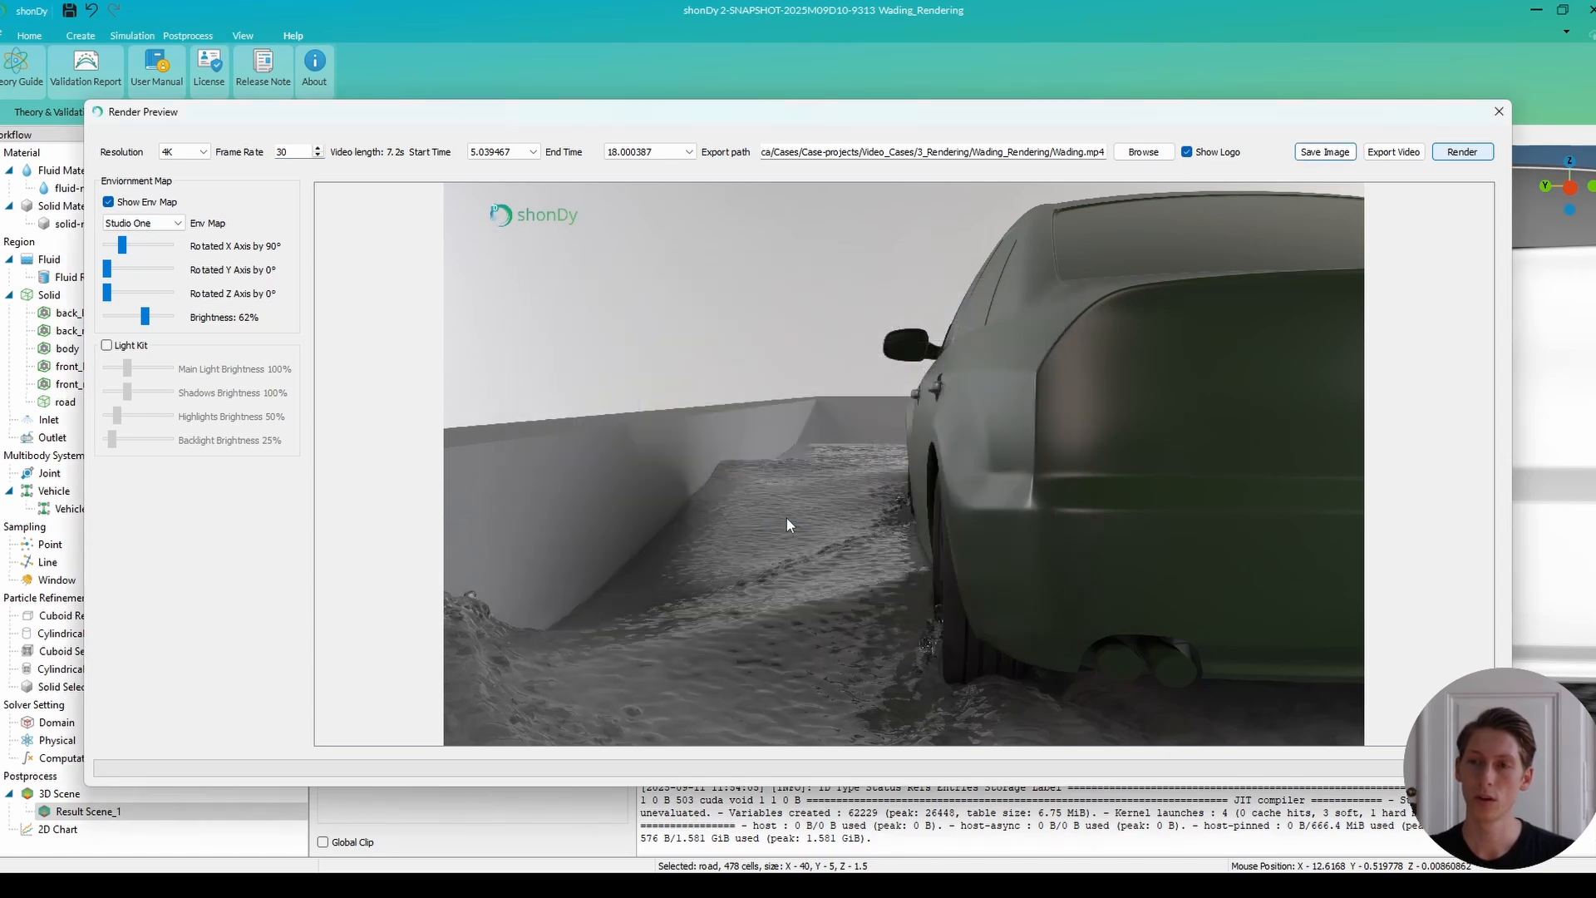